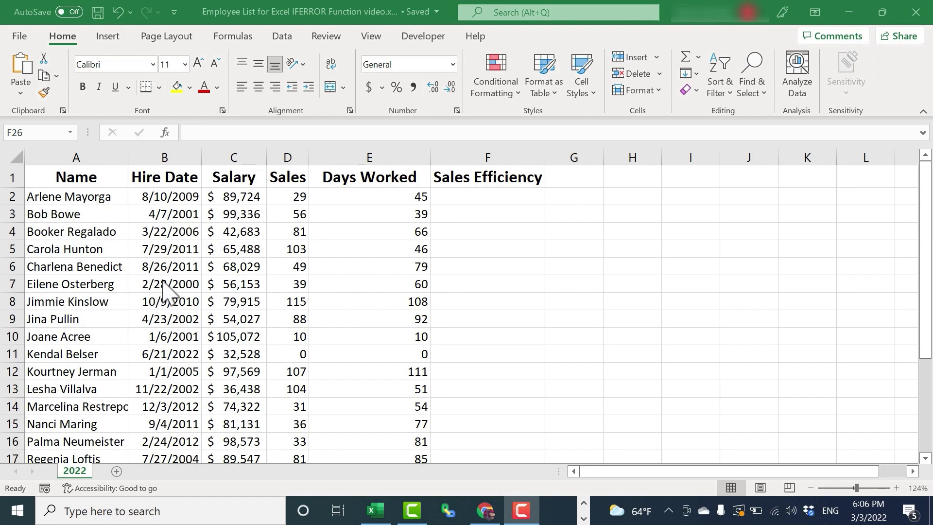
Enter =D2/E2 in F2 to get 0.644444444, then select the Sales Efficiency cells below
scroll(180, 291, "down", 1)
scroll(200, 292, "up", 1)
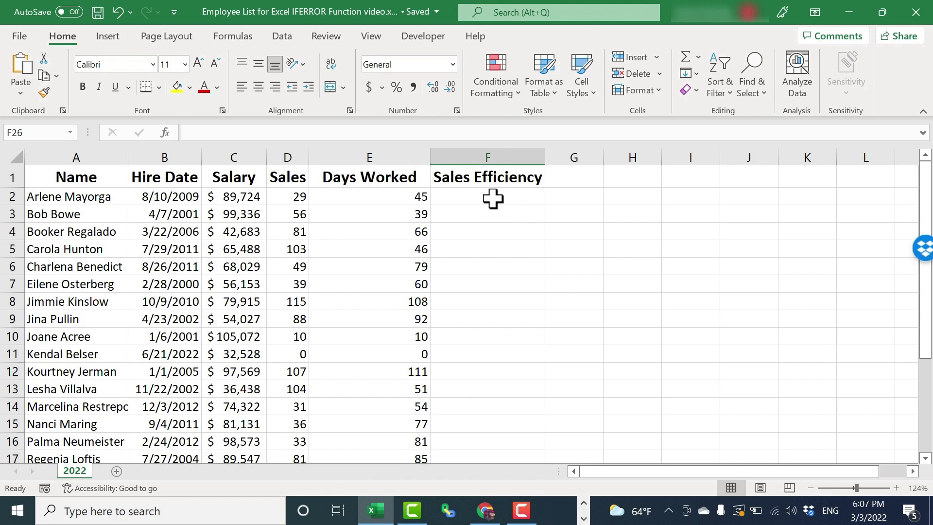
left_click(494, 197)
type("=")
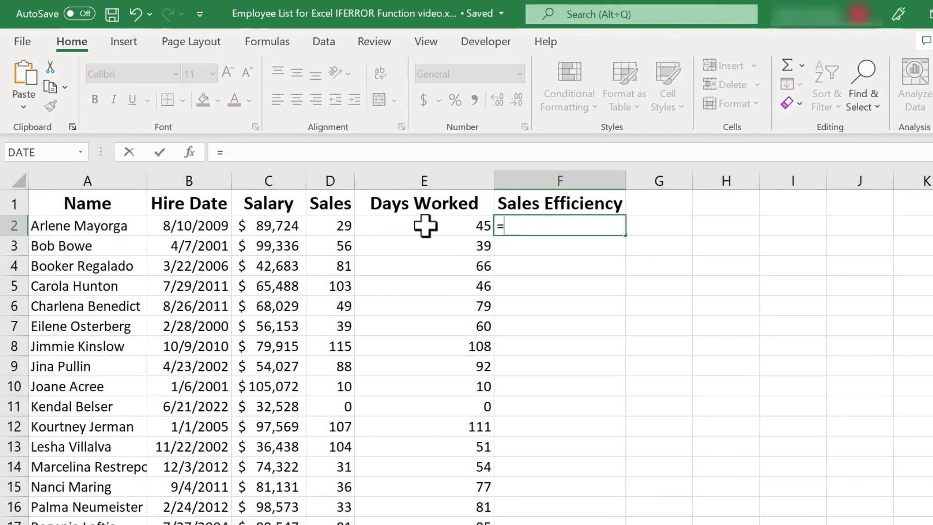
type("d2")
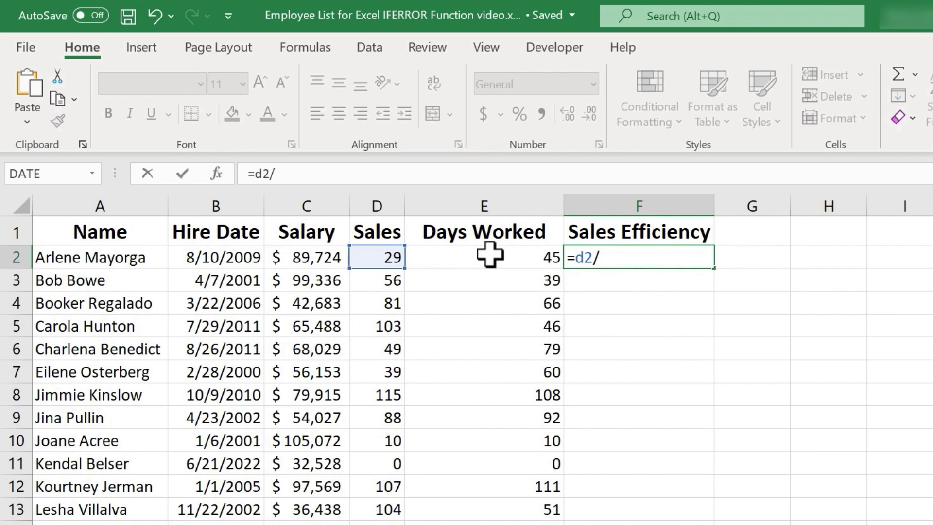
type("/e2")
key("Return")
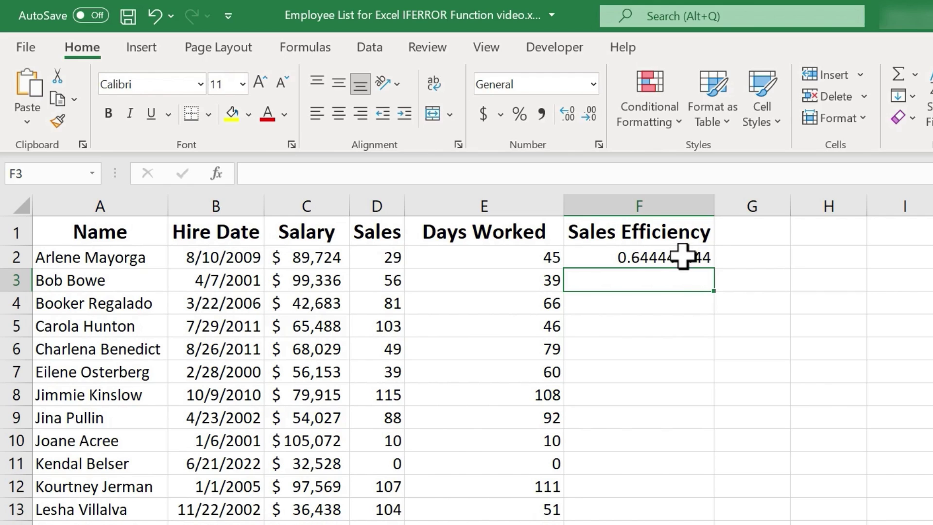
left_click(746, 340)
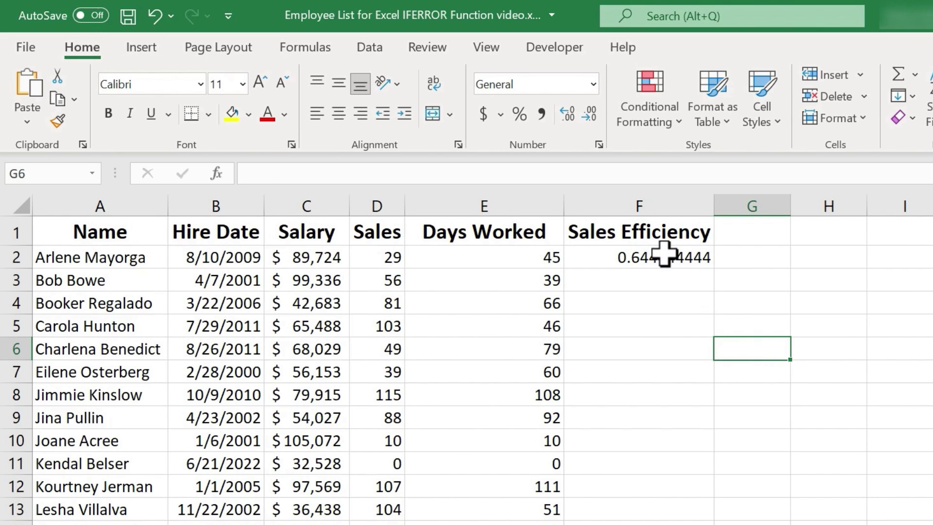
left_click_drag(664, 253, 658, 470)
Reduce the Sales Efficiency values to two decimal places so F2 reads 0.64
scroll(673, 463, "up", 4)
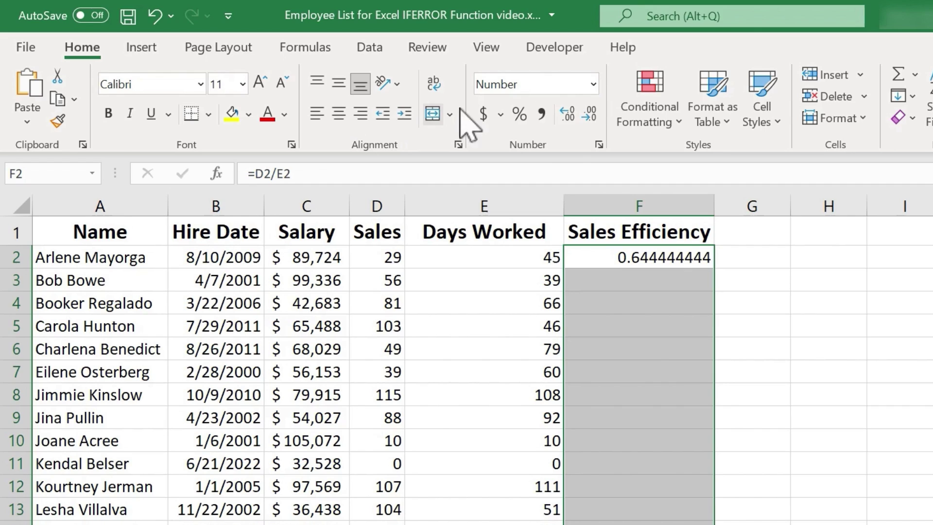
left_click(593, 114)
left_click(595, 117)
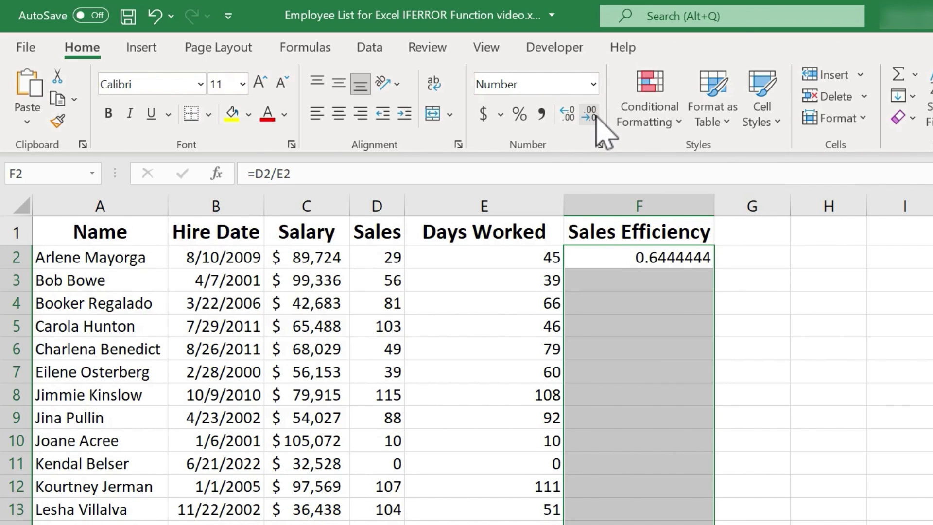
left_click(598, 118)
left_click(599, 119)
triple_click(593, 115)
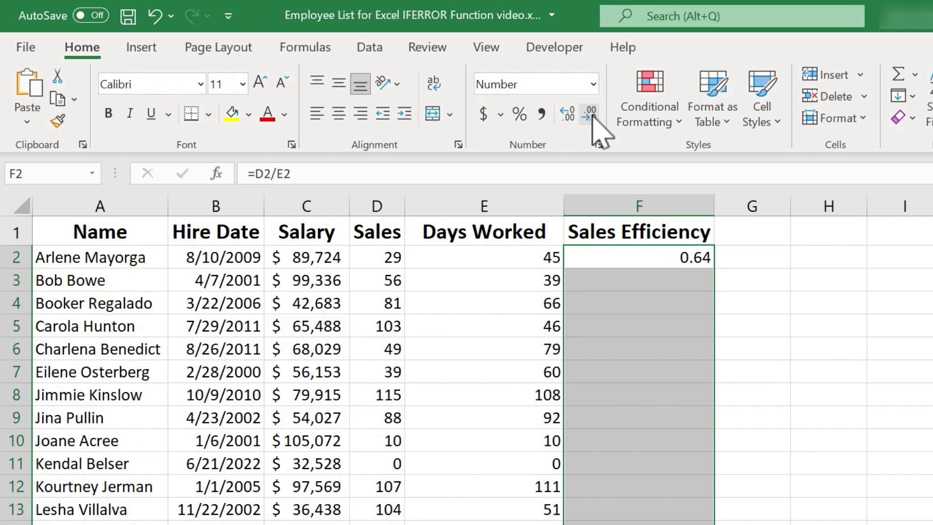
left_click(826, 302)
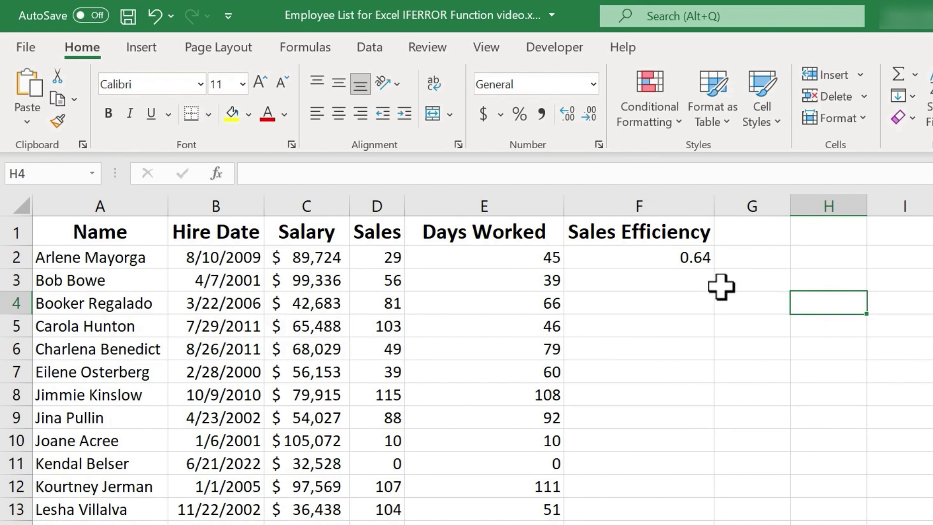
left_click(686, 254)
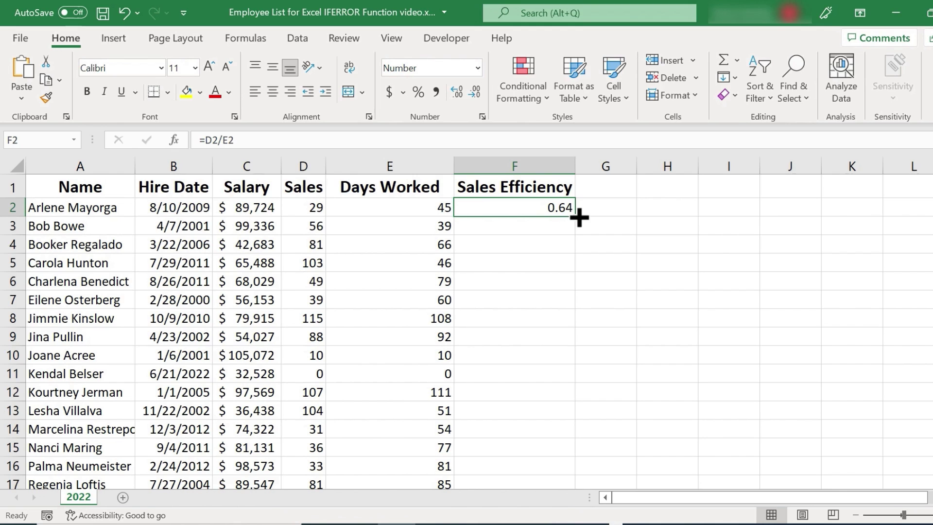
Fill F2's formula down to F23 and inspect F8's copied formula
double_click(579, 218)
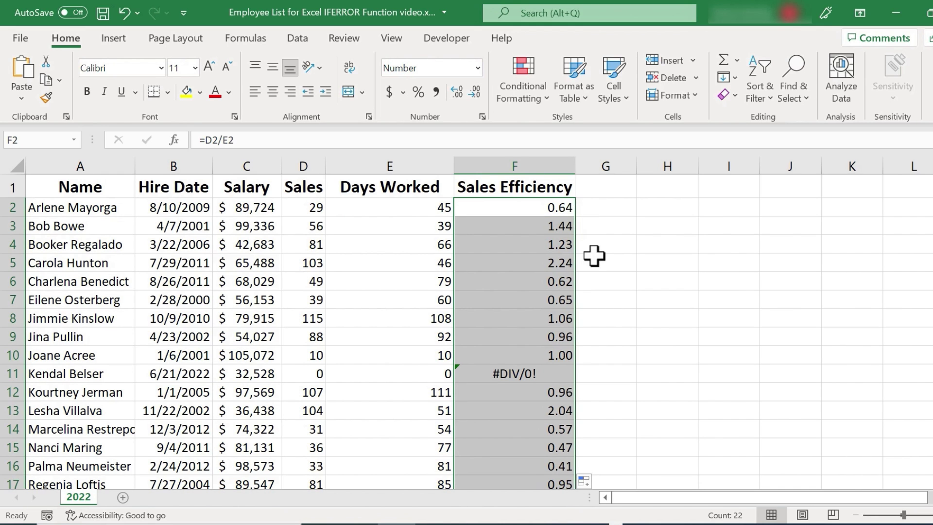
scroll(559, 334, "down", 3)
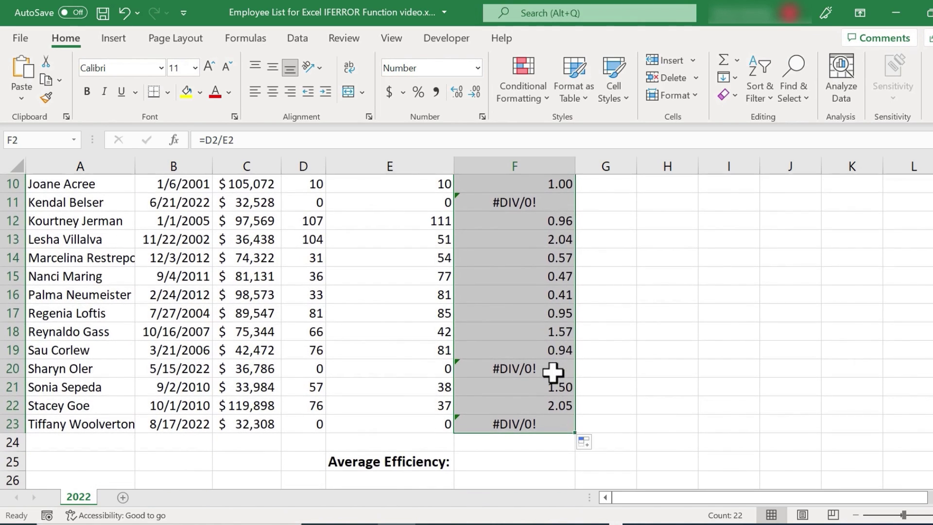
left_click(531, 324)
scroll(530, 322, "up", 3)
left_click(529, 321)
double_click(557, 322)
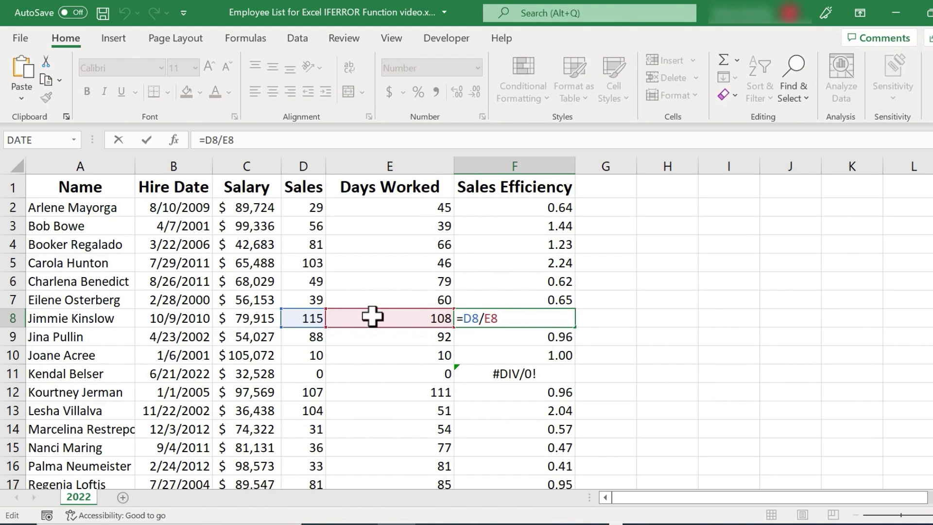
key("ctrl+Return")
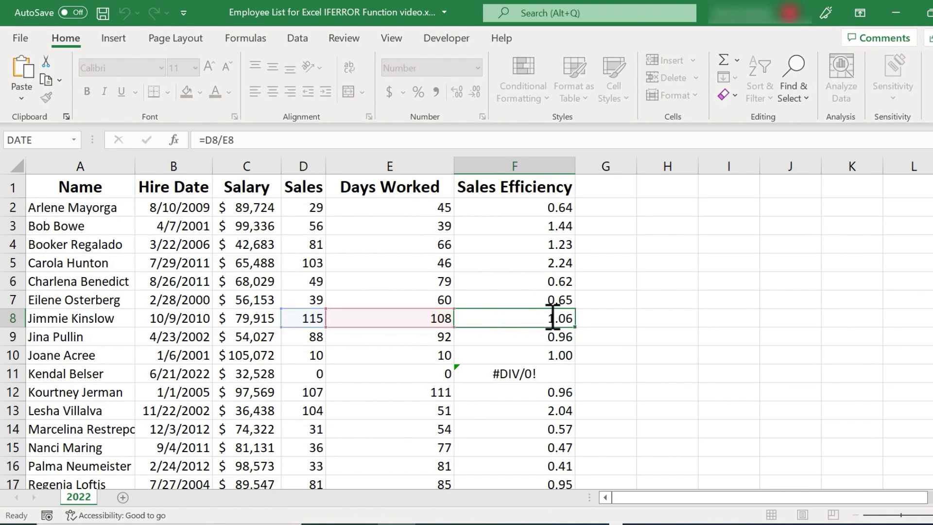
Examine the zero Sales in D11 and Days Worked in E11 causing #DIV/0! in F11
scroll(557, 353, "down", 2)
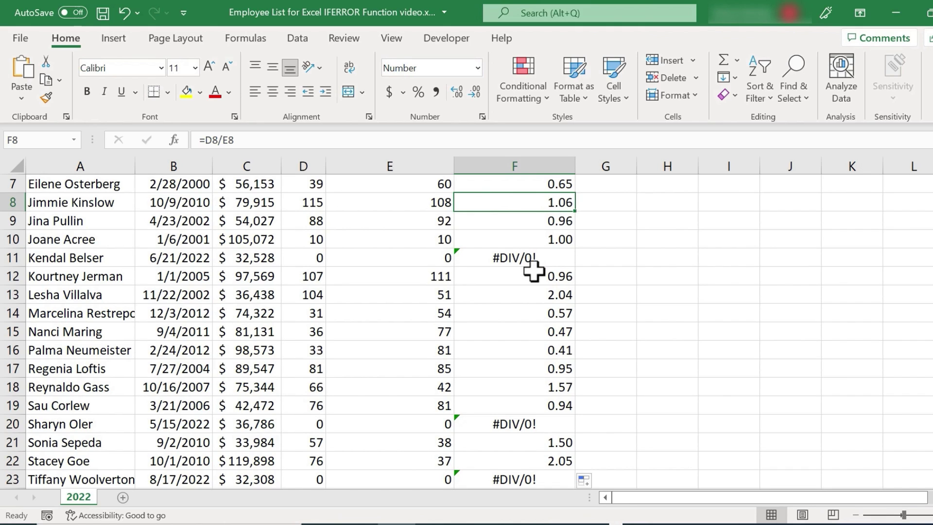
left_click(318, 258)
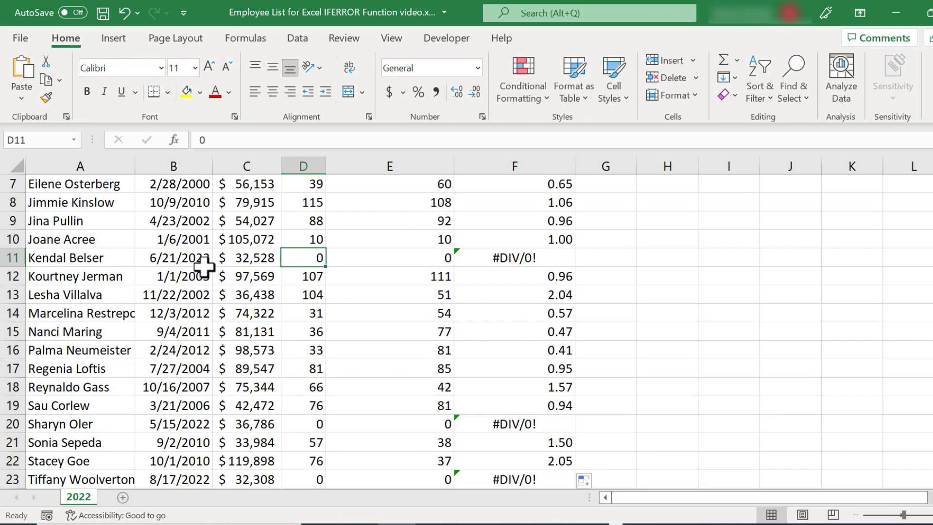
scroll(196, 262, "up", 2)
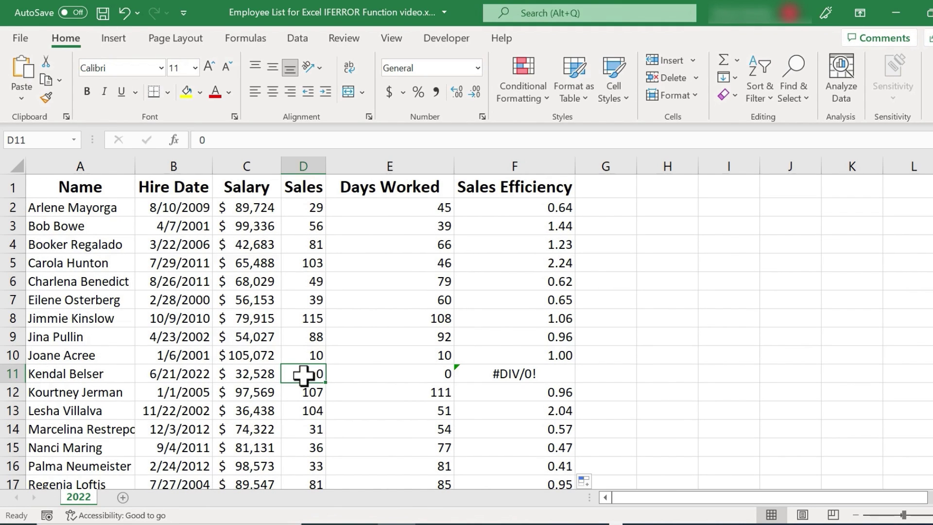
left_click(438, 379)
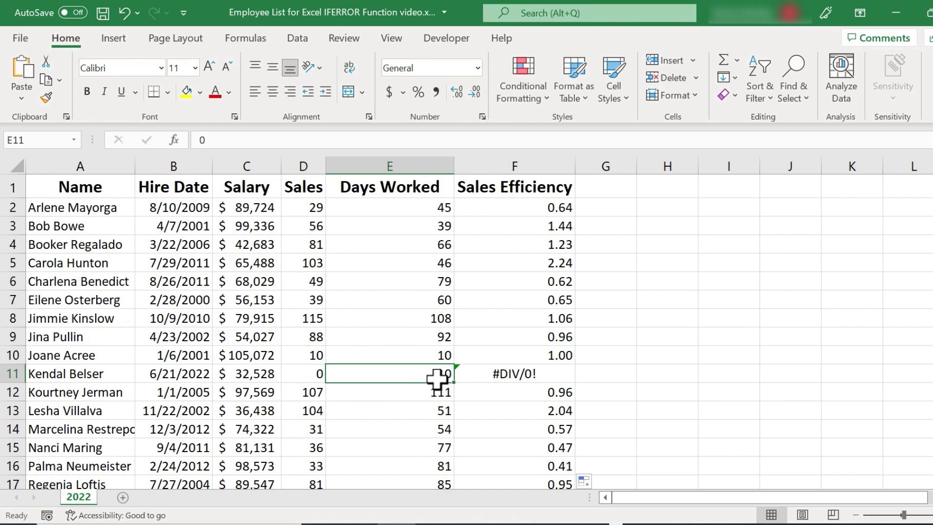
left_click(539, 373)
scroll(500, 386, "down", 2)
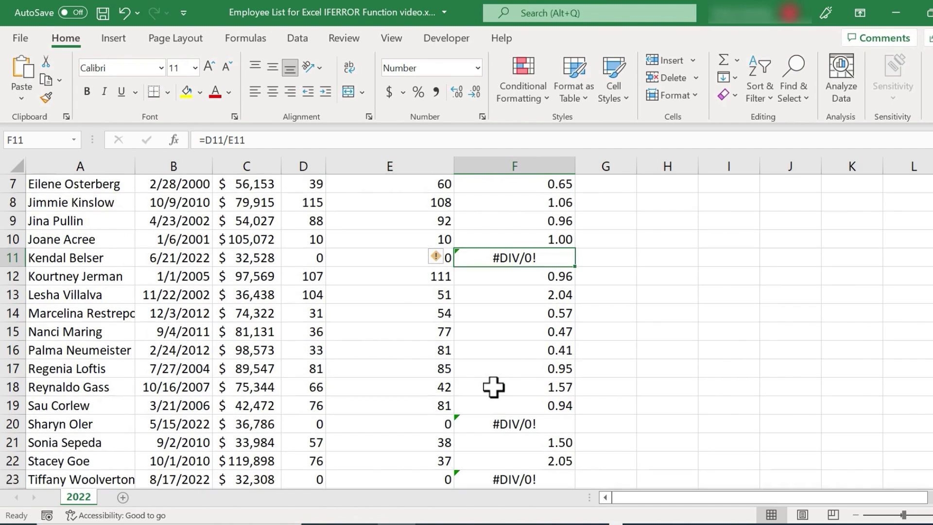
scroll(493, 387, "down", 1)
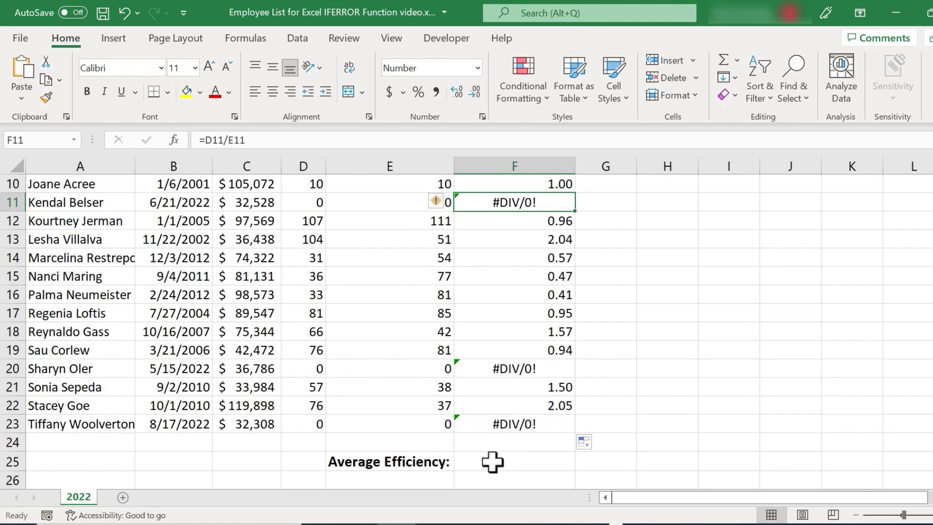
Enter =AVERAGE(F2:F23) in F25 beside Average Efficiency and verify its range
left_click(492, 461)
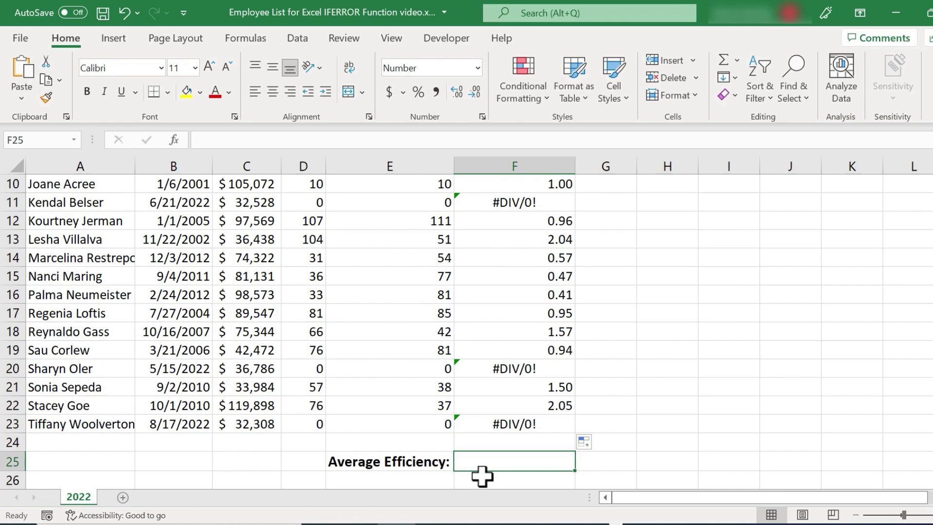
type("=a")
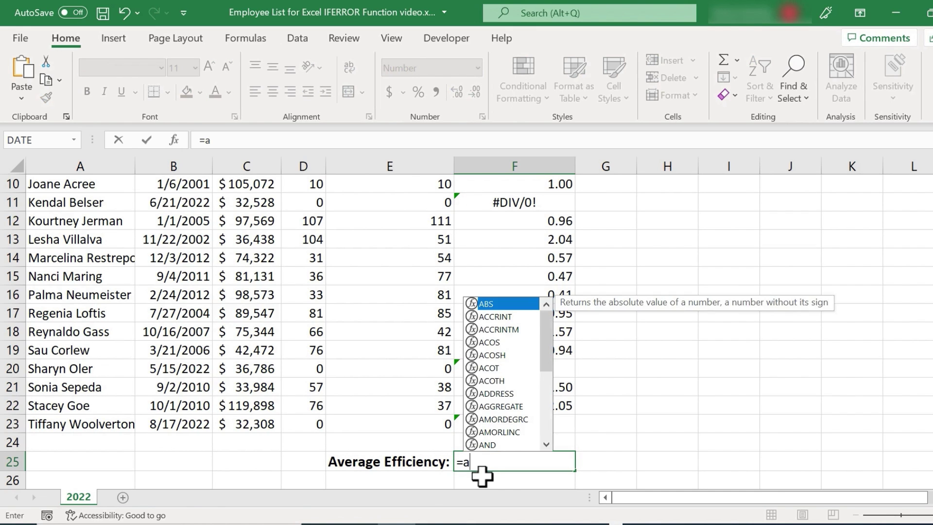
type("verage(")
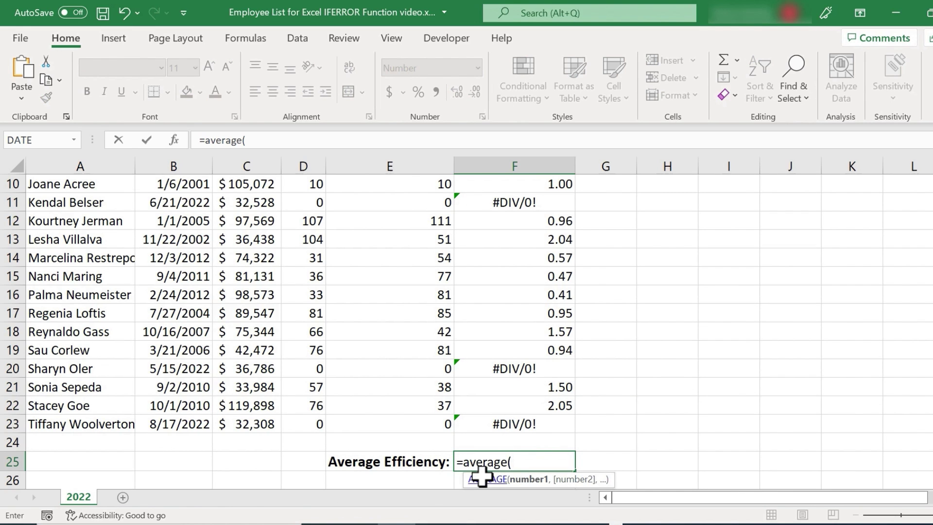
left_click_drag(525, 423, 520, 205)
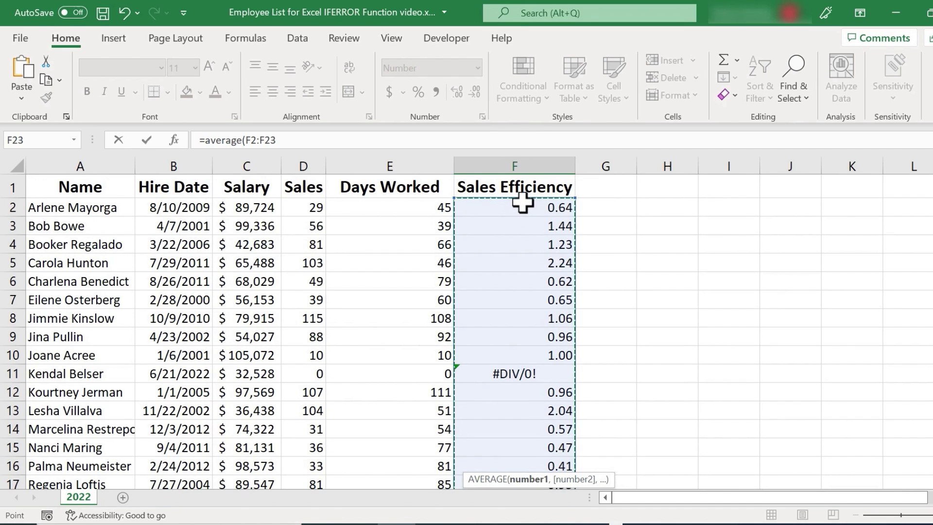
key("Return")
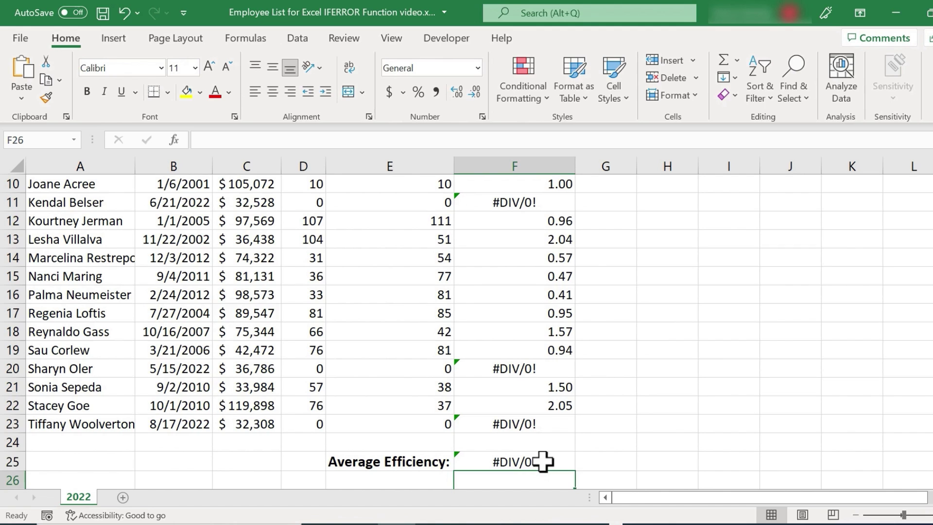
left_click(542, 462)
double_click(549, 461)
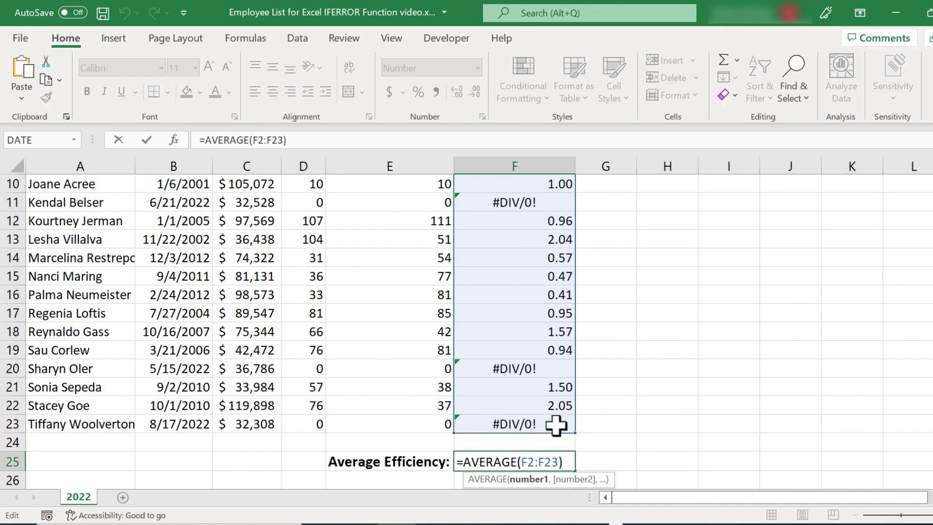
scroll(539, 389, "up", 3)
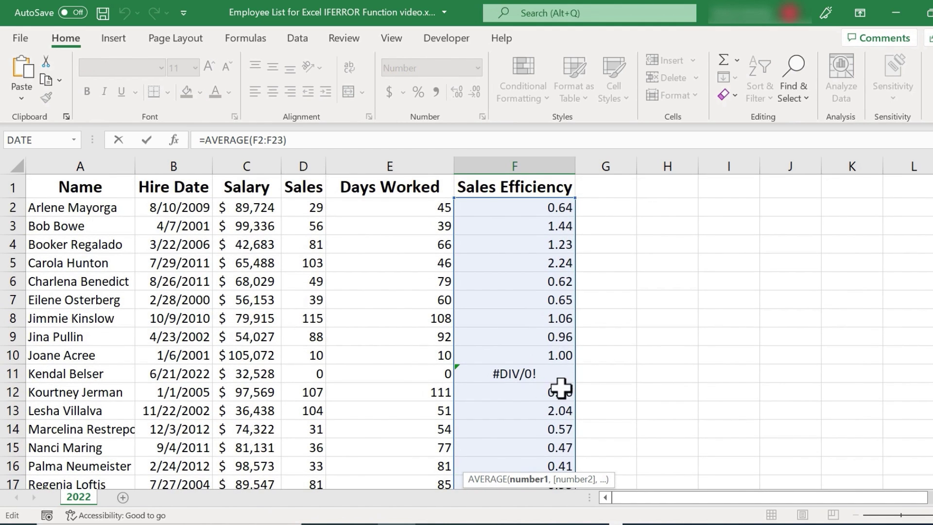
key("Escape")
scroll(591, 401, "down", 1)
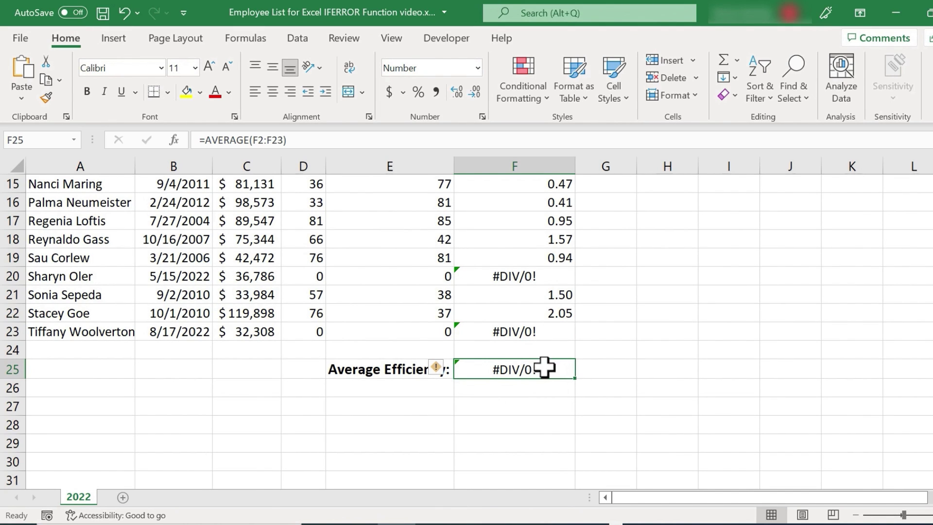
Inspect F2's =D2/E2 formula without changing it
scroll(581, 379, "up", 5)
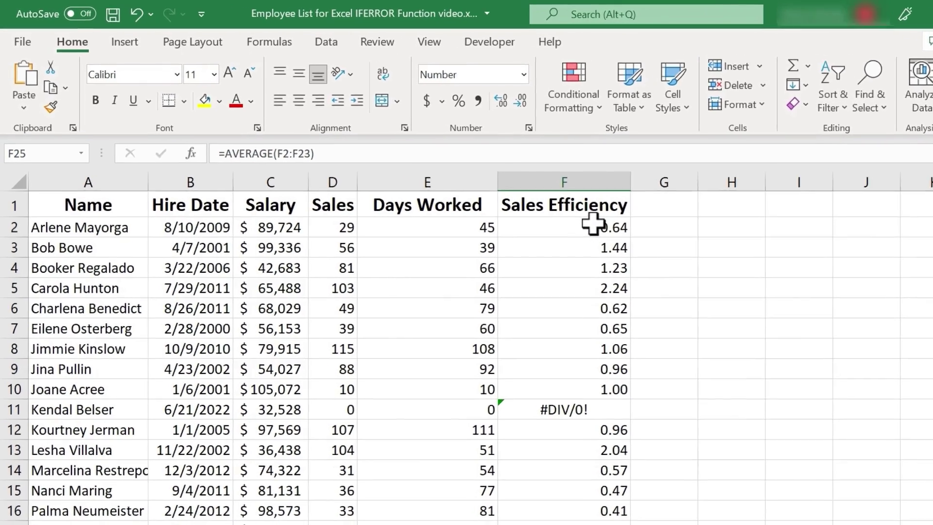
left_click(593, 225)
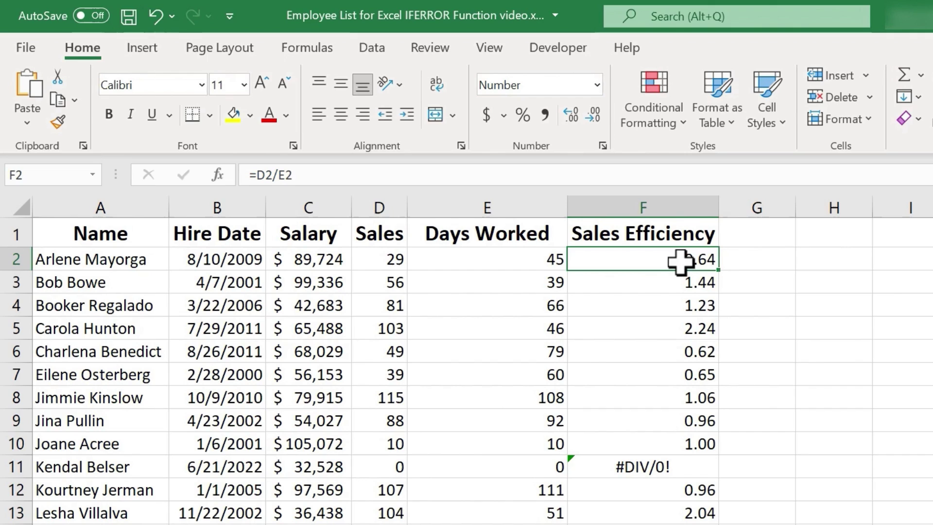
double_click(680, 261)
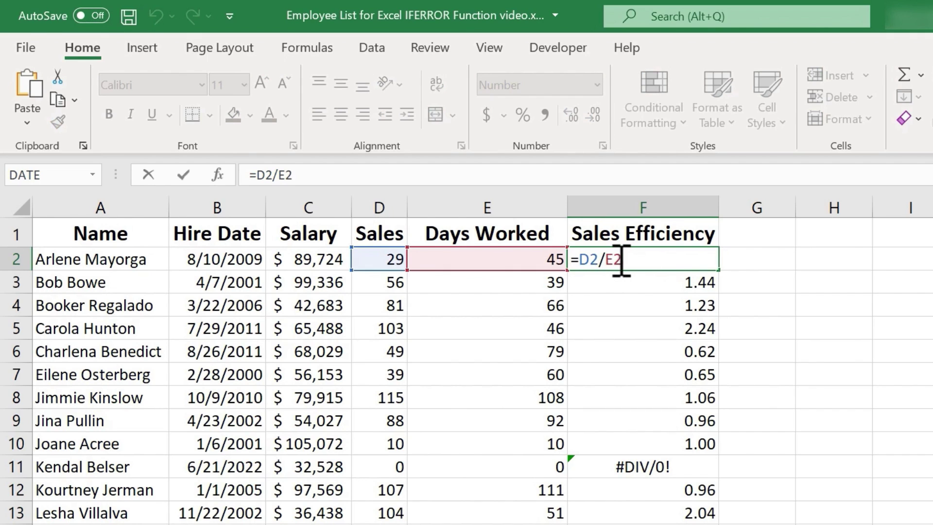
key("Escape")
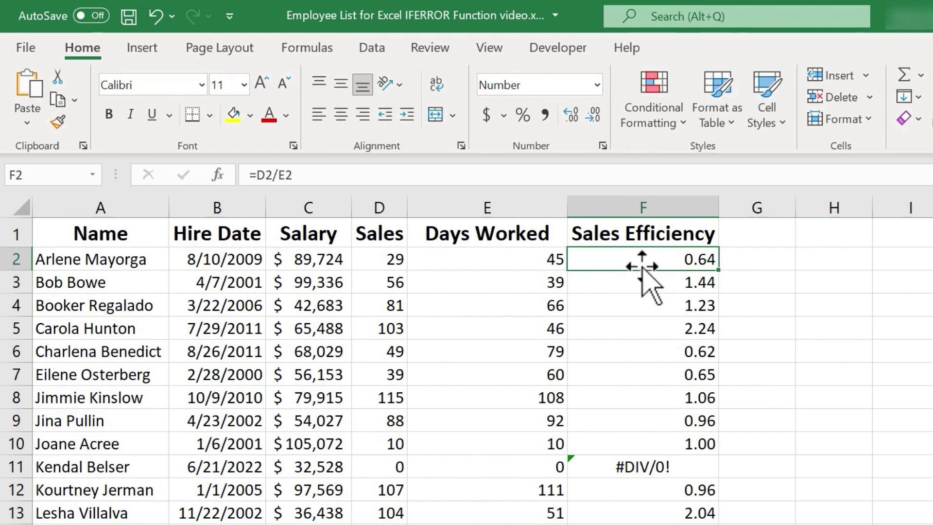
Rewrite F2 as =IFERROR(D2/E2,0), still showing 0.64
left_click(261, 175)
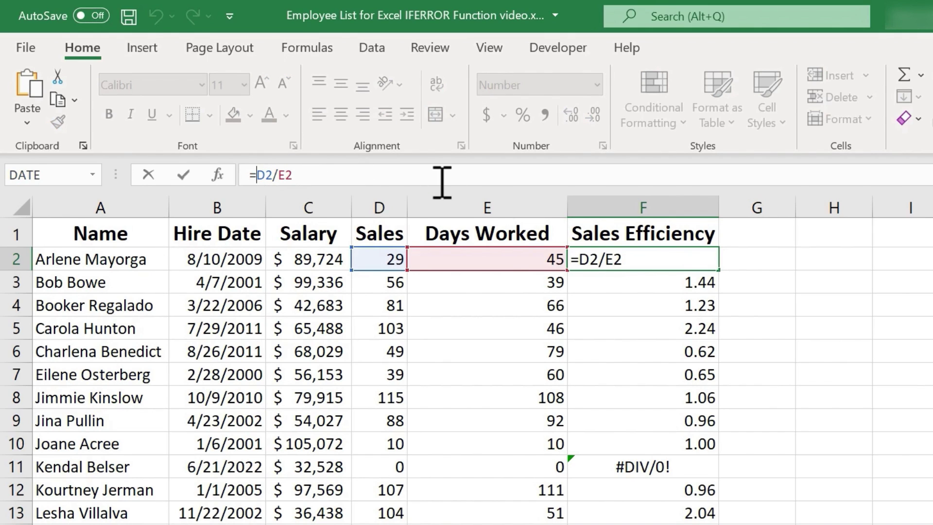
type("iferror(")
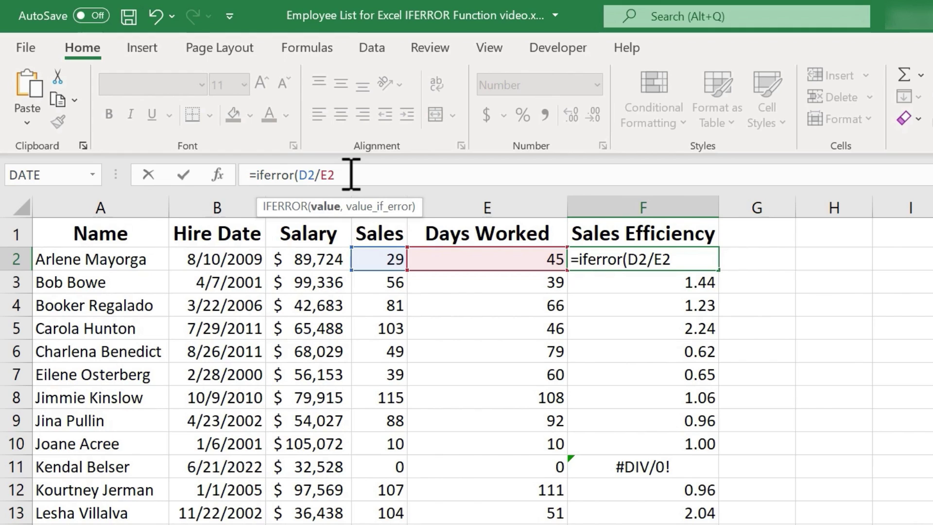
type(",0")
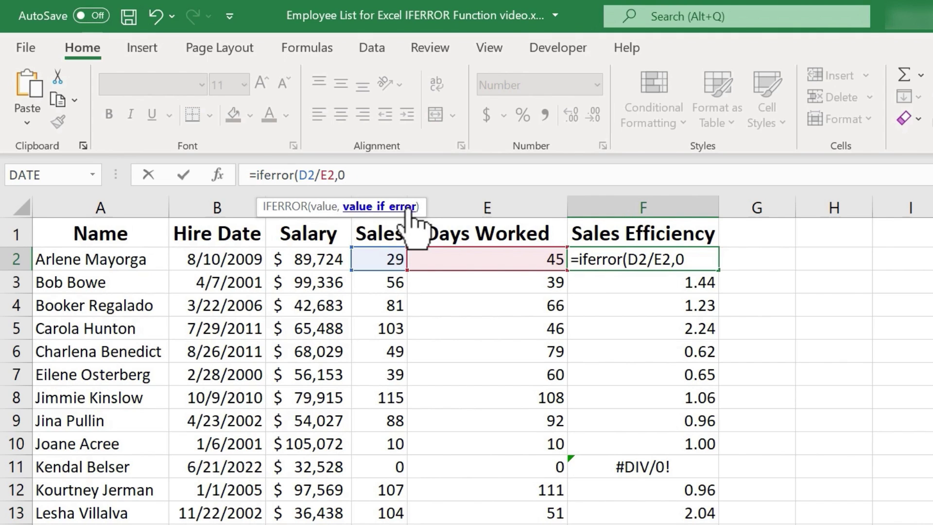
type(")")
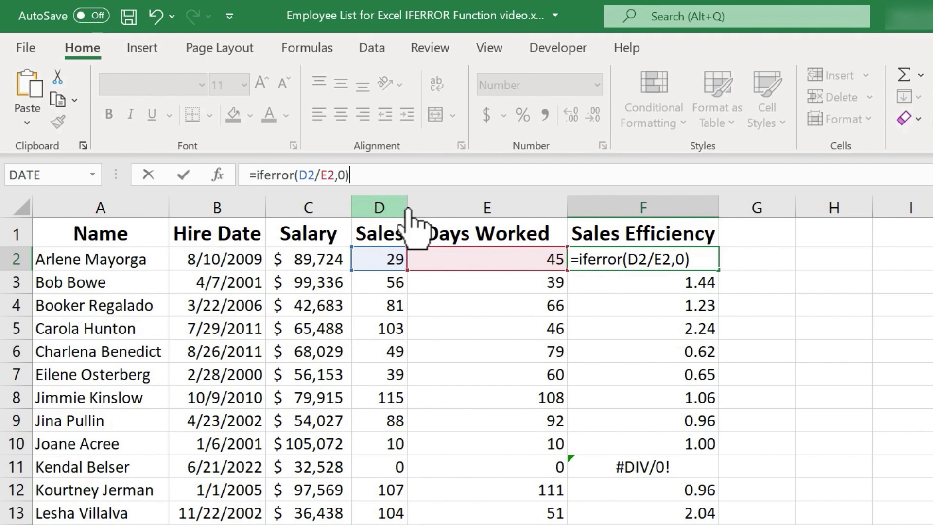
key("Return")
left_click(700, 259)
scroll(719, 243, "down", 1)
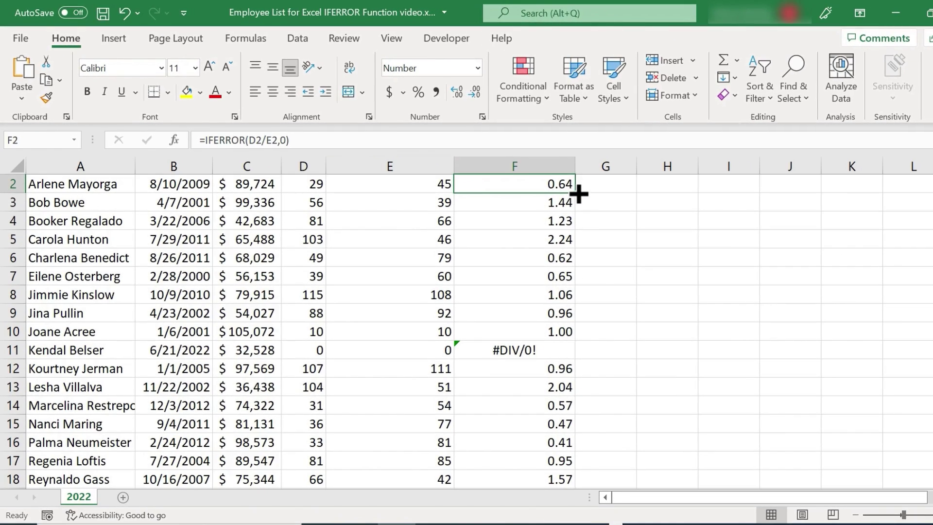
Fill F2's IFERROR formula down through F23
left_click_drag(699, 235, 699, 235)
double_click(578, 194)
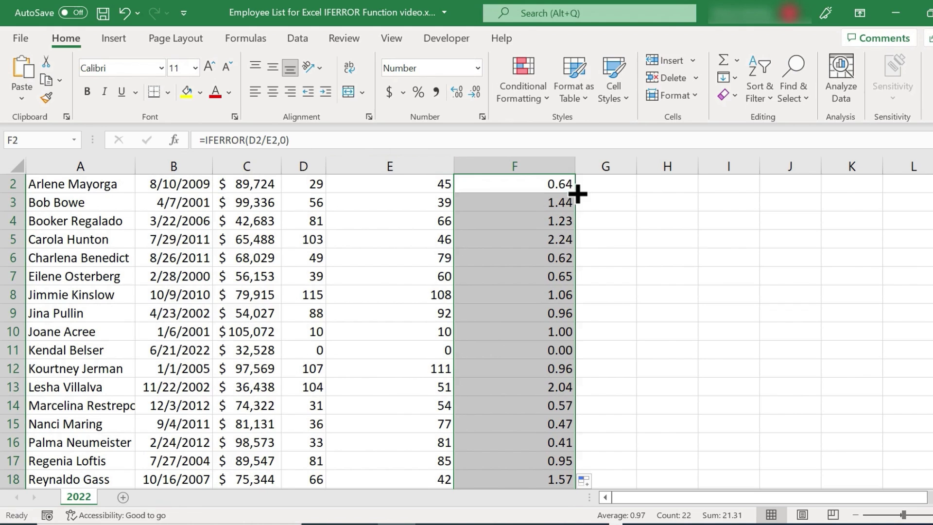
scroll(625, 423, "down", 2)
scroll(626, 424, "up", 2)
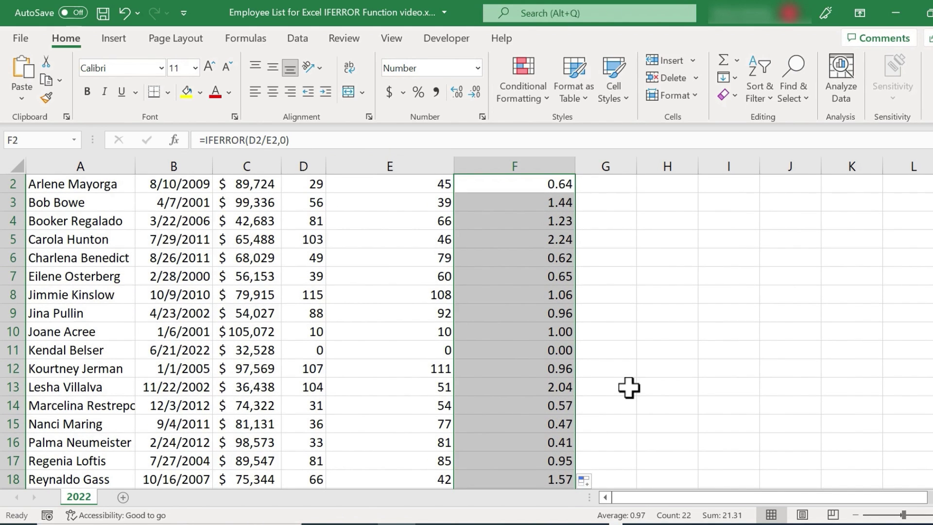
scroll(629, 387, "down", 2)
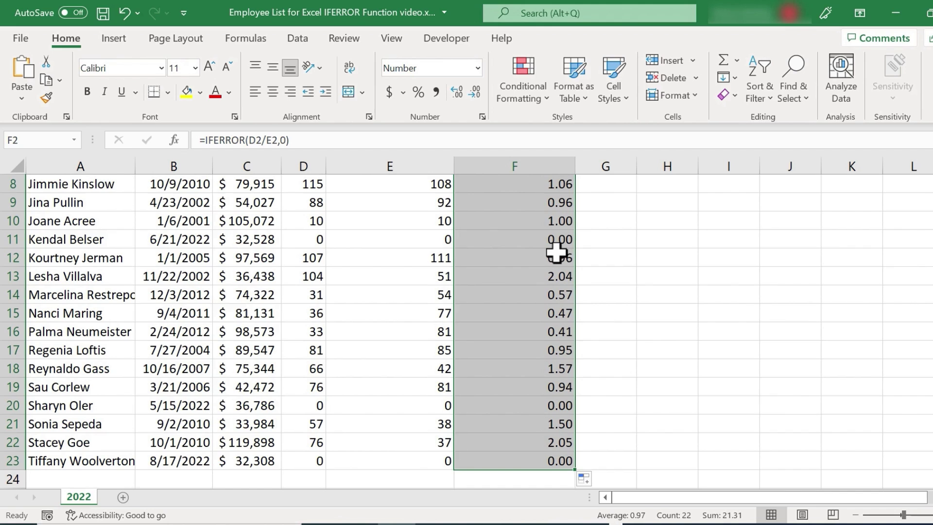
scroll(537, 350, "up", 1)
scroll(538, 355, "down", 1)
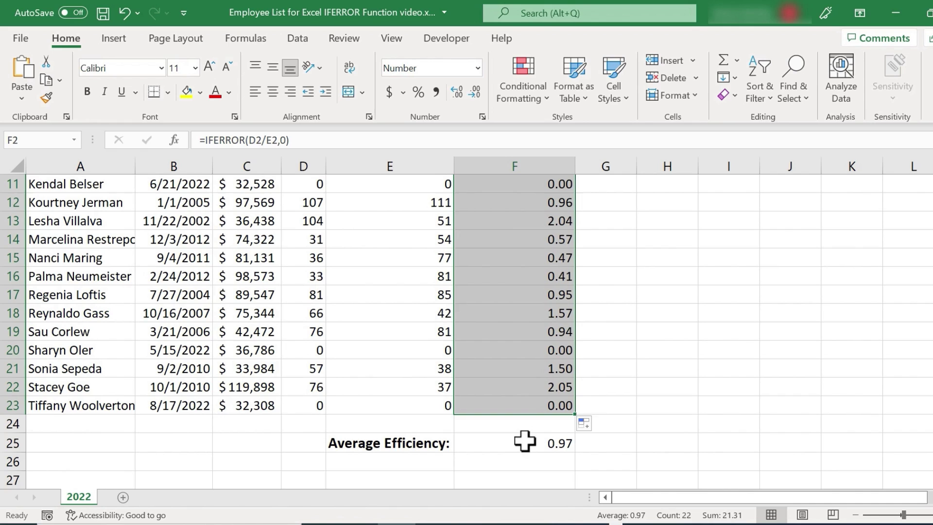
Check the 0.97 average in F25, the formula in F23 and 0.00 in F11
left_click(525, 443)
left_click(558, 407)
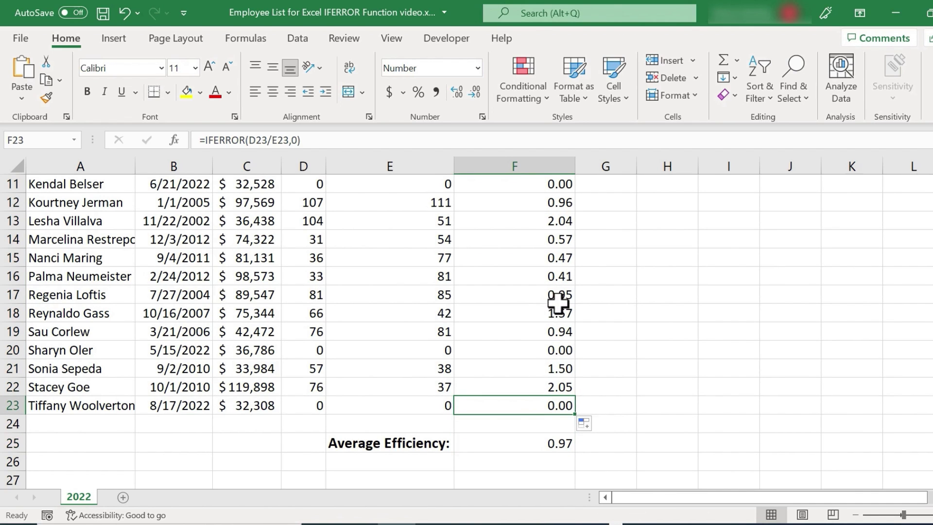
scroll(563, 312, "up", 4)
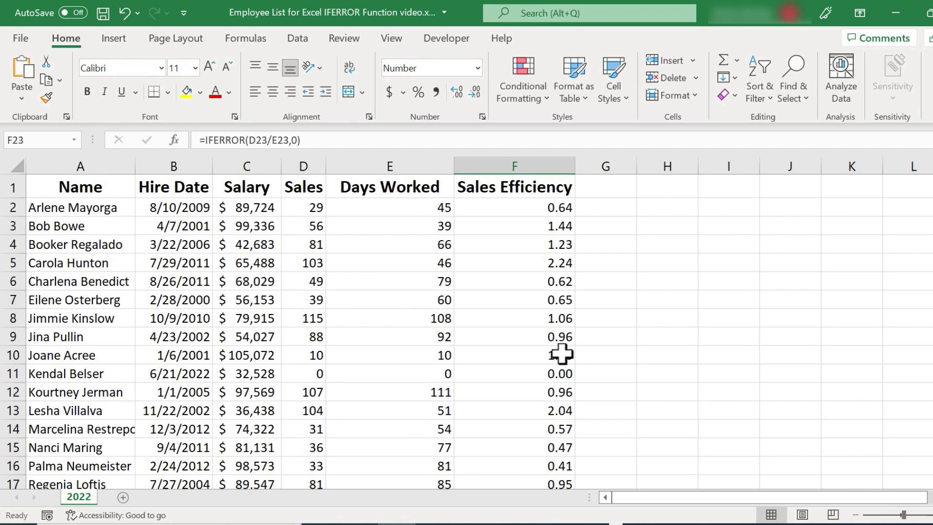
scroll(567, 417, "down", 1)
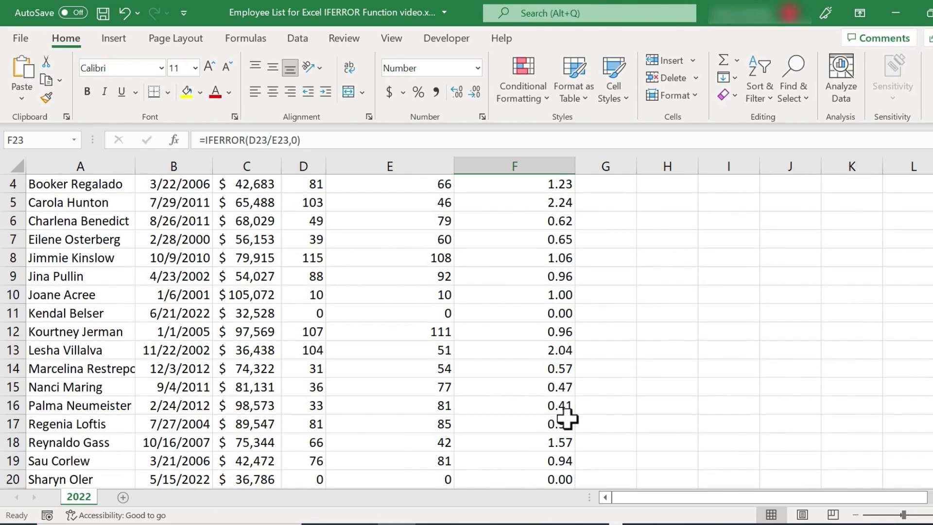
left_click(556, 308)
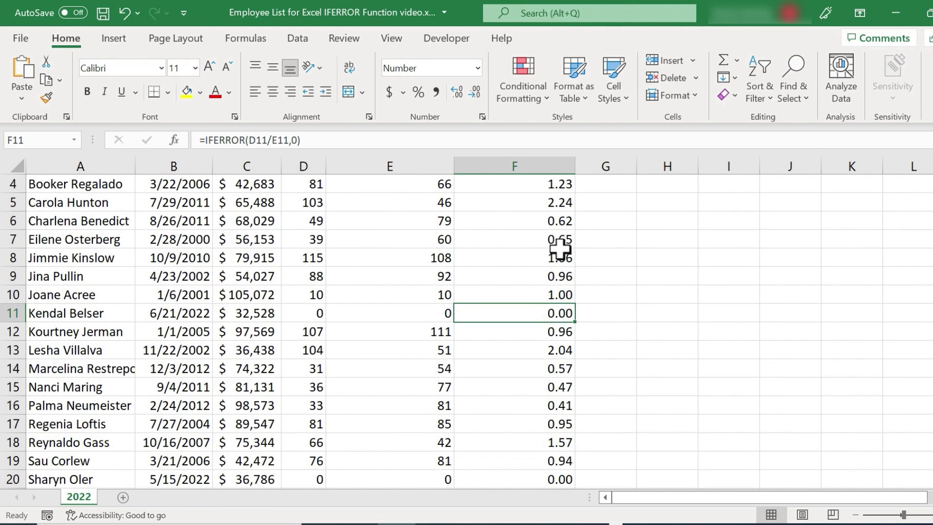
scroll(559, 250, "up", 1)
left_click(552, 205)
Change F2 to =IFERROR(D2/E2,"Hasn't started yet")
left_click(287, 140)
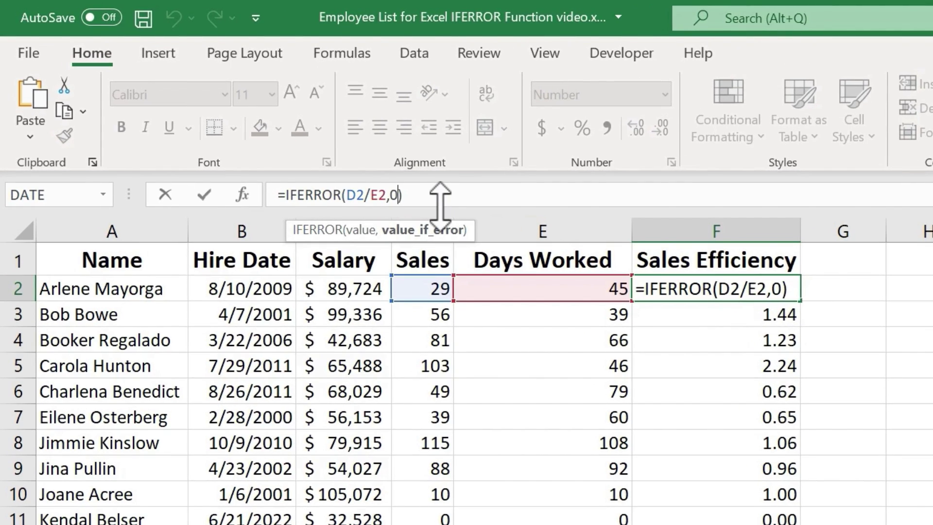
key("BackSpace")
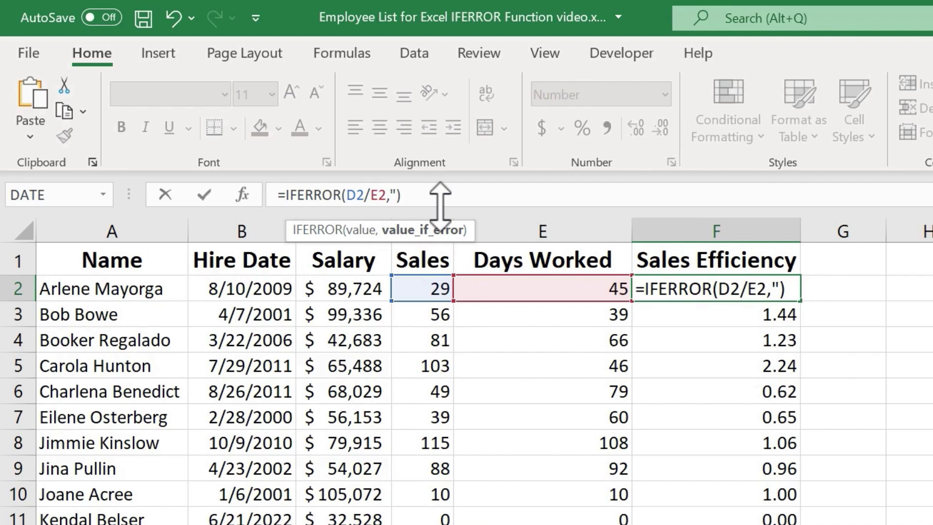
type("Hasn't started y")
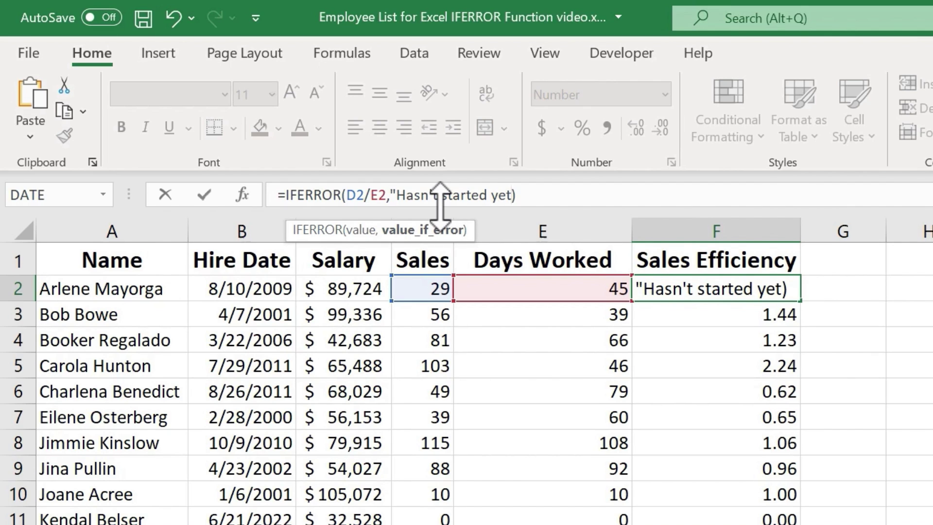
type("et\"")
key("Return")
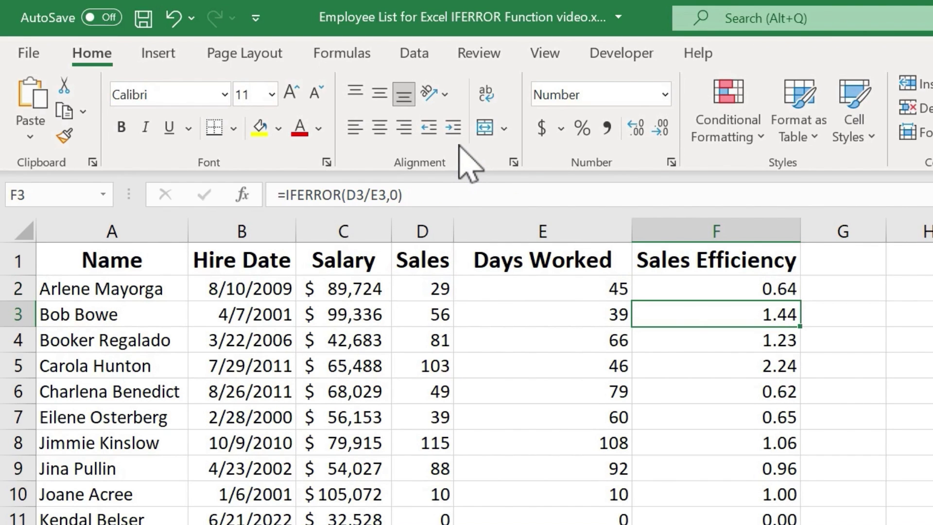
Copy F2's formula down to F23 and check F11 and the 1.12 average
left_click(790, 284)
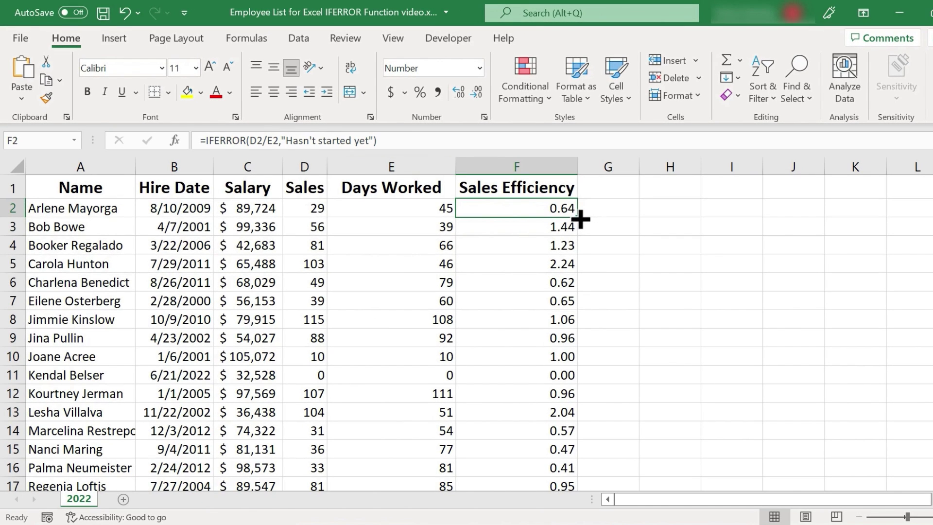
left_click_drag(581, 220, 575, 468)
left_click(557, 240)
scroll(554, 287, "up", 3)
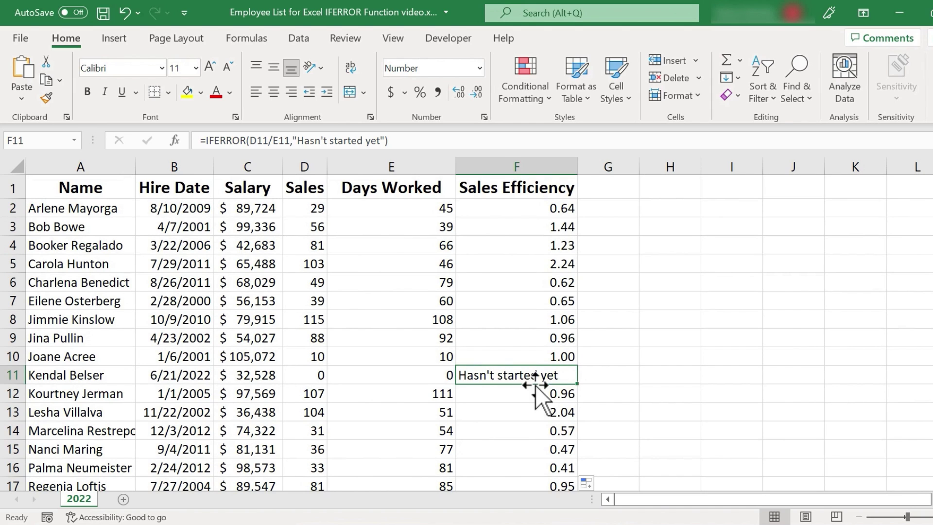
scroll(530, 403, "down", 5)
key("ctrl+Down")
key("ctrl+Down")
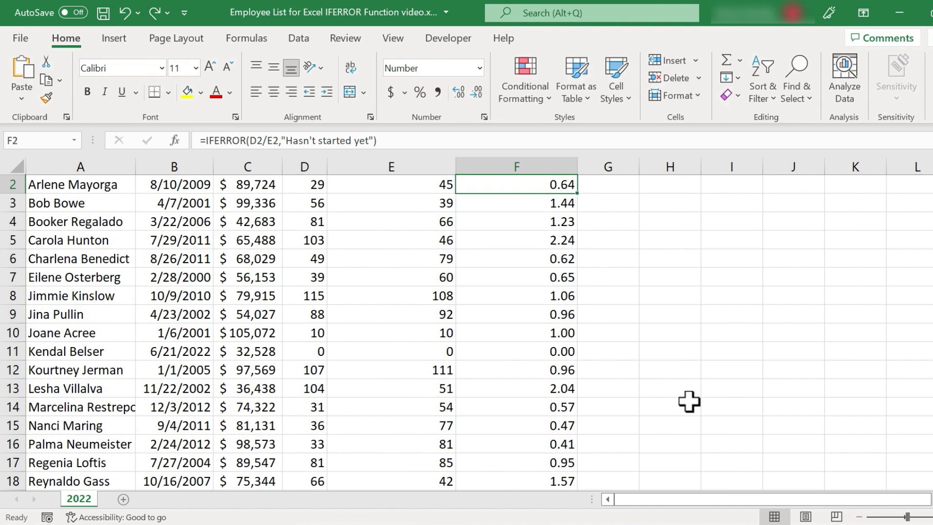
Undo twice to restore #DIV/0! in F11, F20, F23 and F25's average
scroll(687, 400, "down", 4)
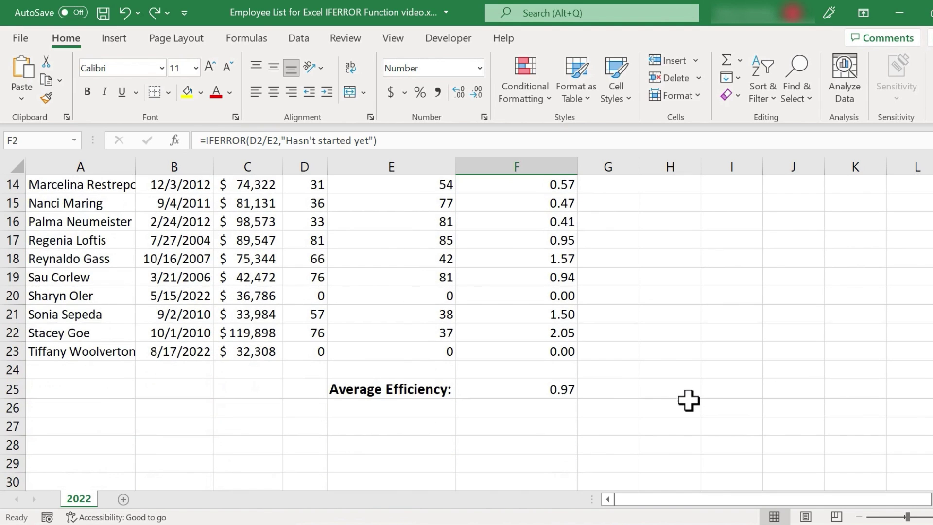
scroll(689, 400, "up", 4)
key("ctrl+z")
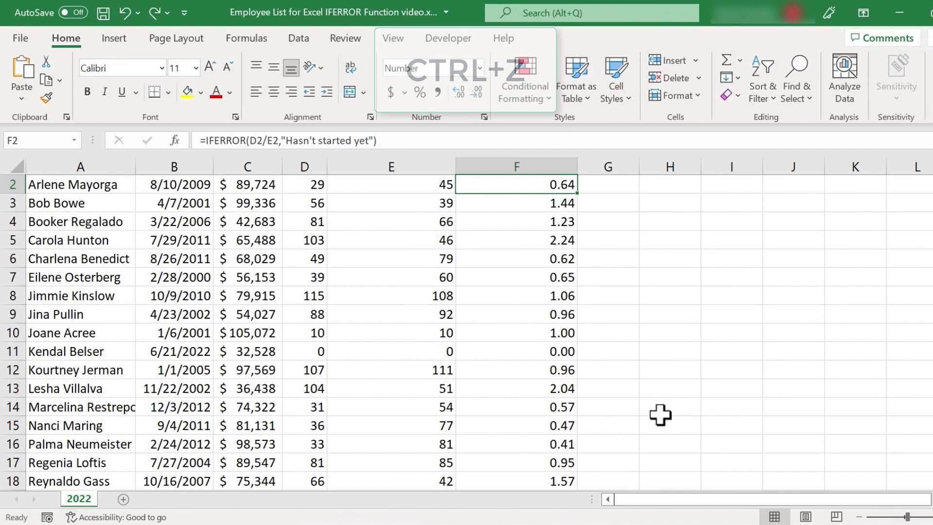
key("ctrl+z")
key("ctrl+z")
scroll(646, 432, "down", 3)
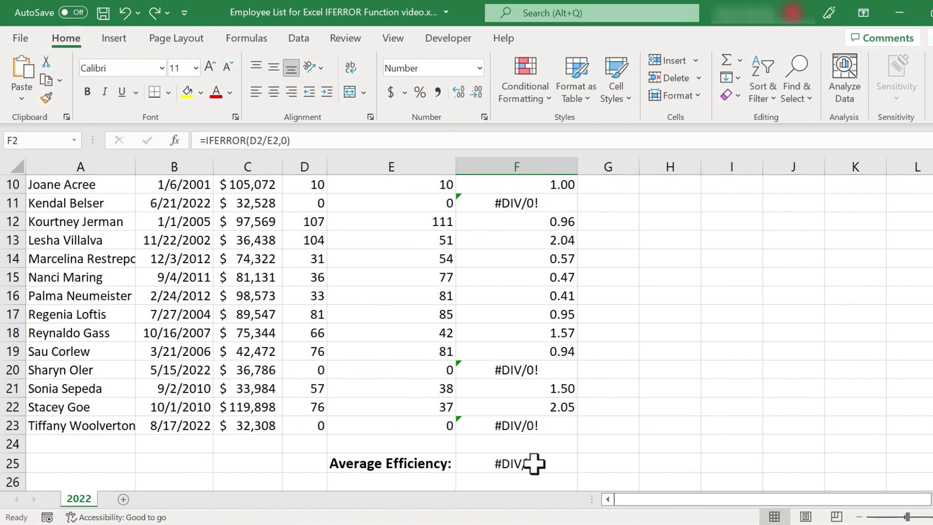
left_click(534, 463)
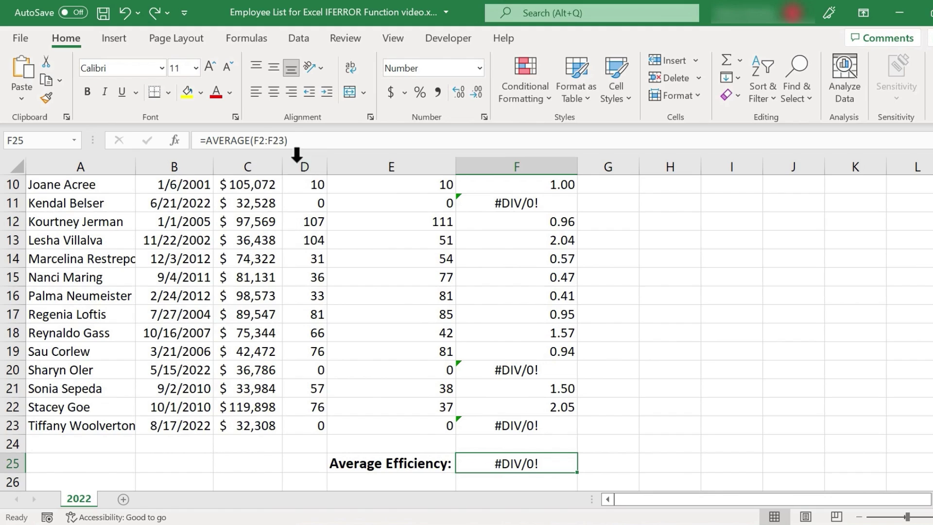
Change F25 to =IFERROR(AVERAGE(F2:F23),"Check errors above")
left_click(210, 140)
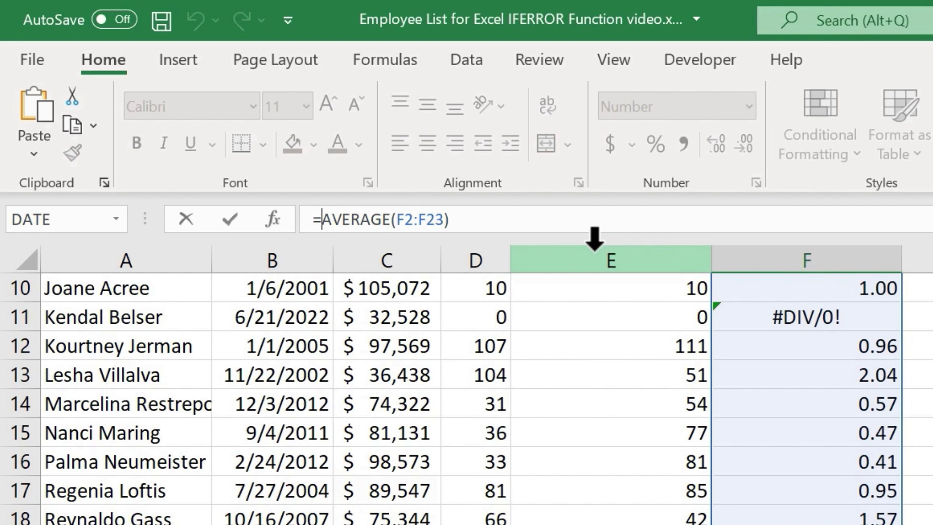
type("iferror")
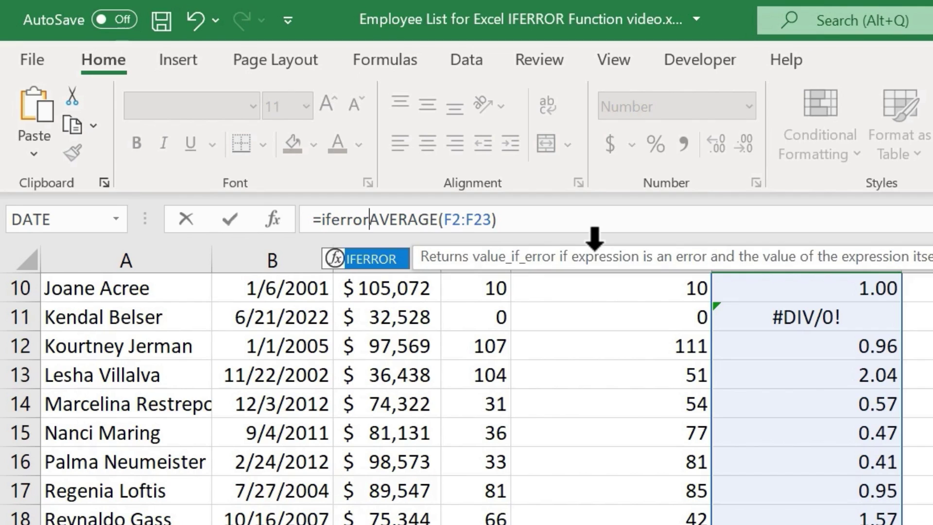
type("(")
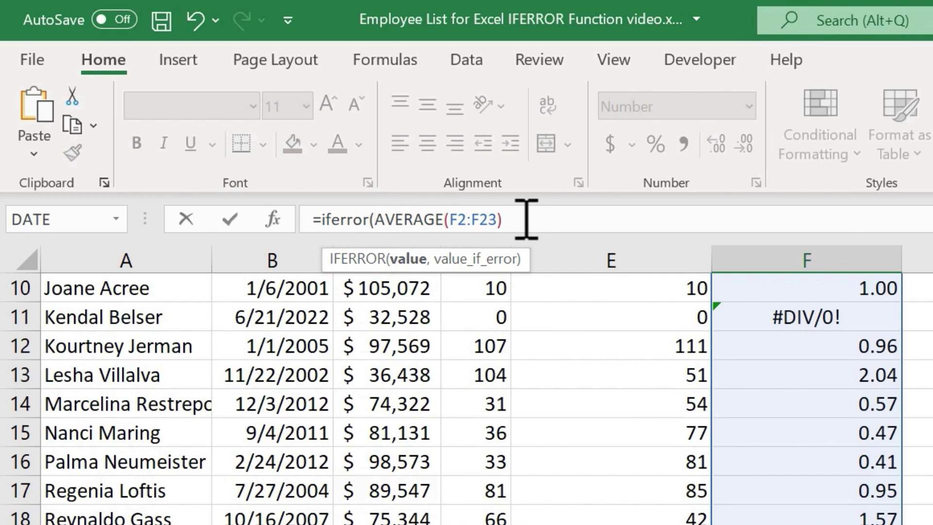
type(",")
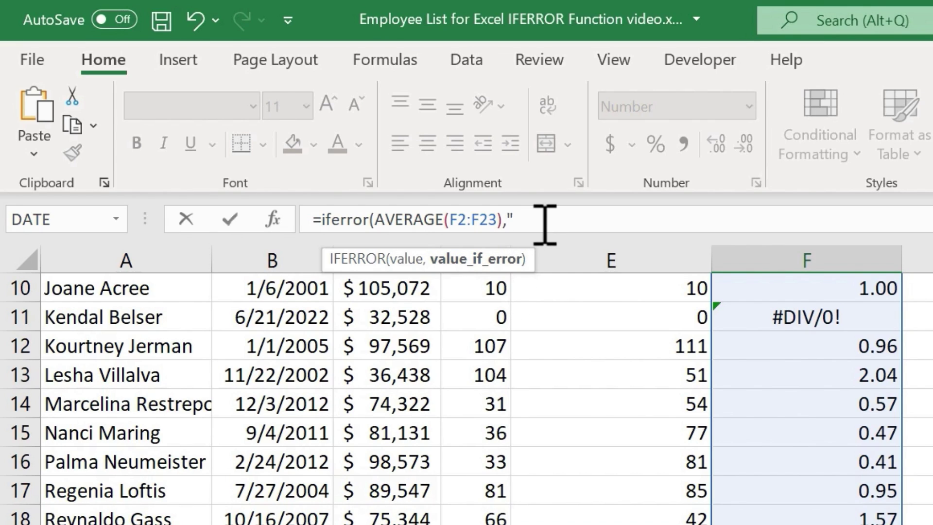
type("\"Check errors abov")
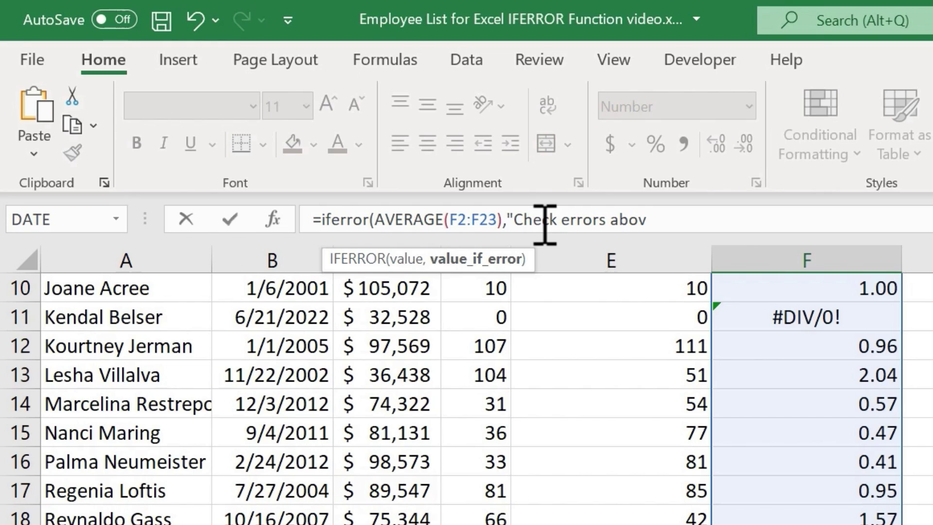
type("e\")")
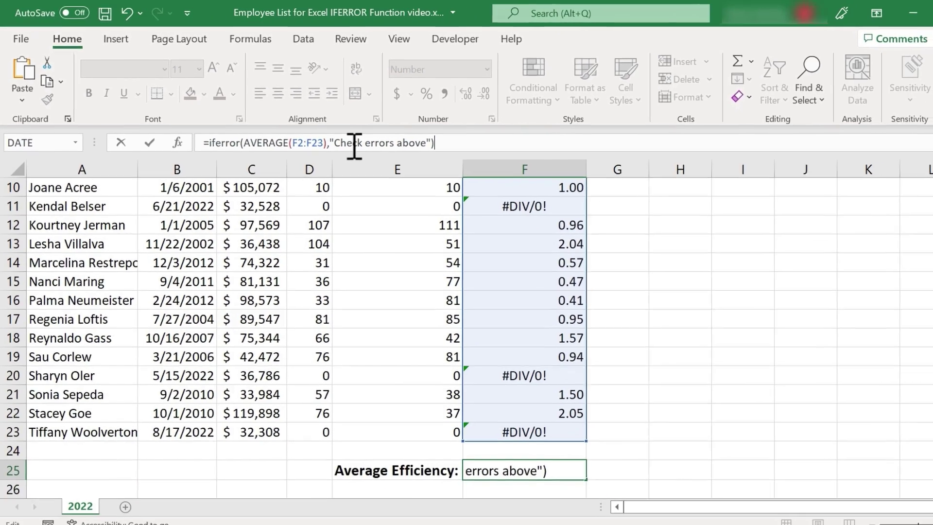
key("Return")
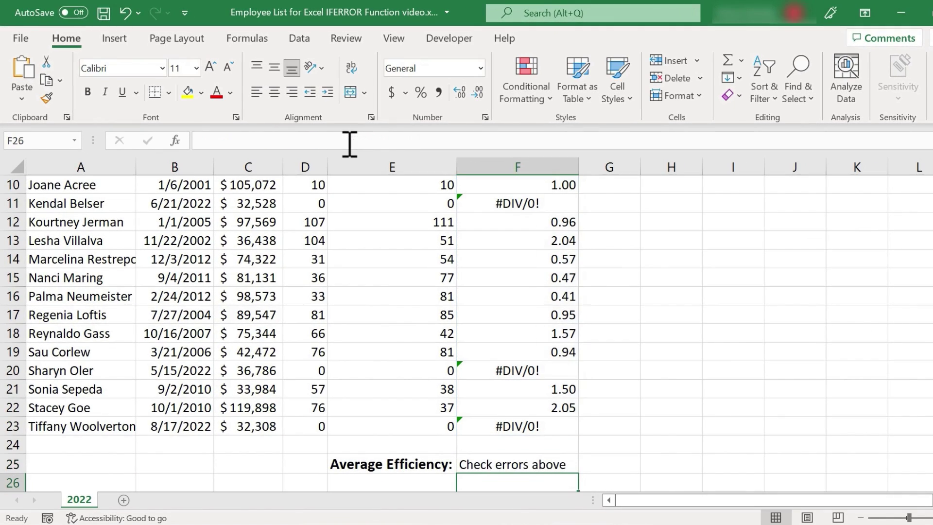
left_click(533, 463)
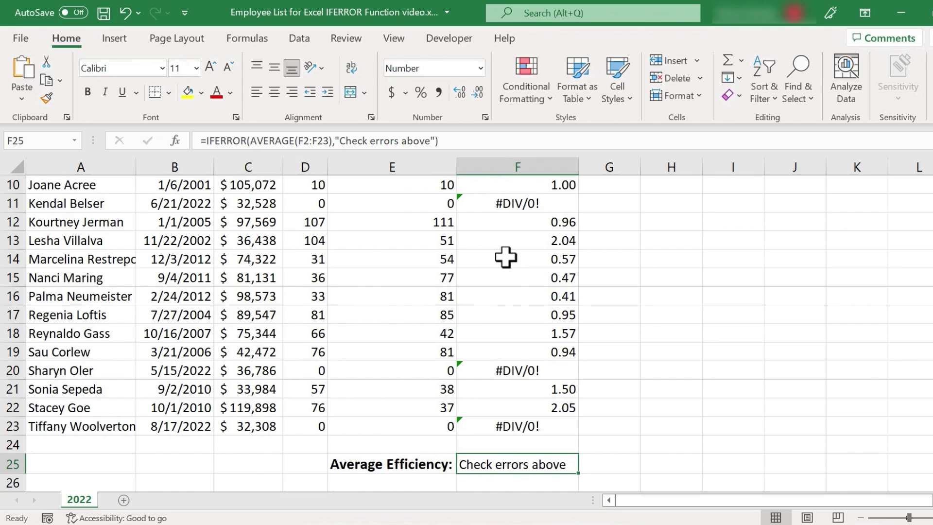
Enter =IFERROR(D11/E11,0) in F11 so it displays 0.00
left_click(503, 203)
type("=iferr")
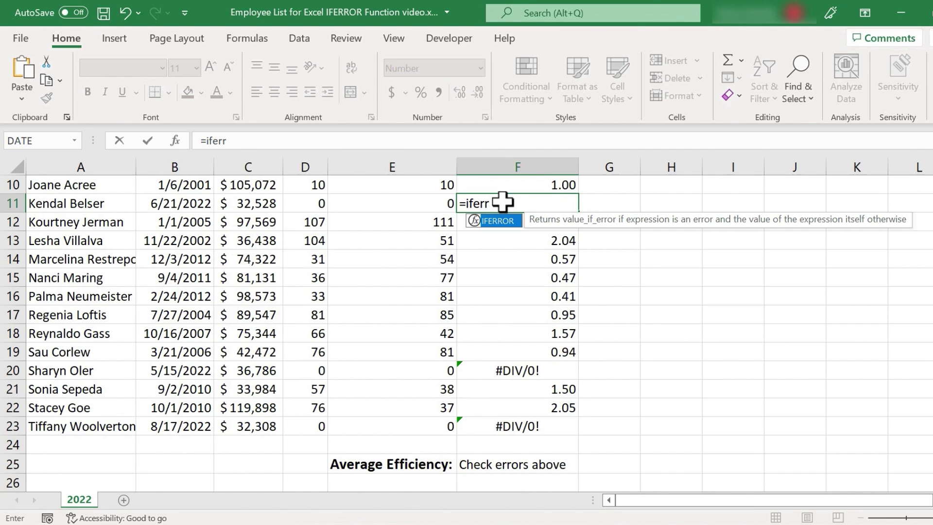
type("or(")
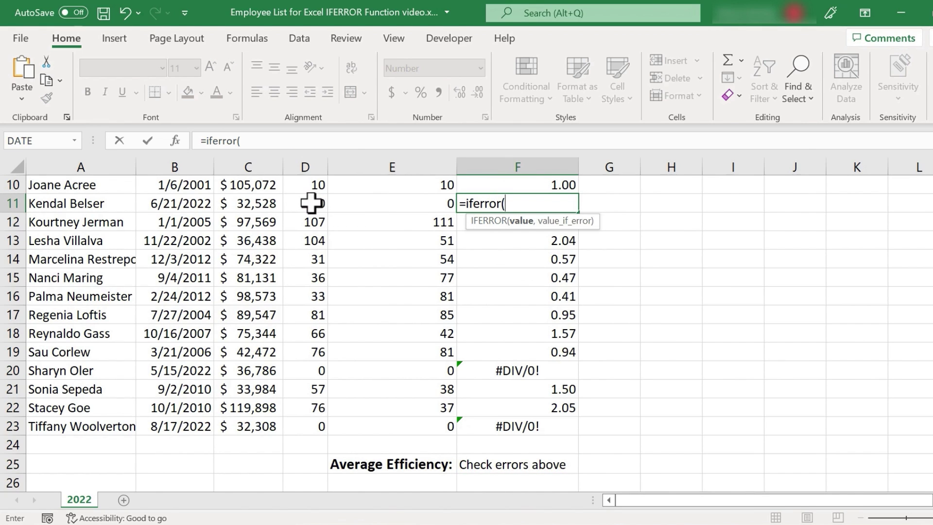
left_click(311, 203)
type("/E11,0)")
key("Return")
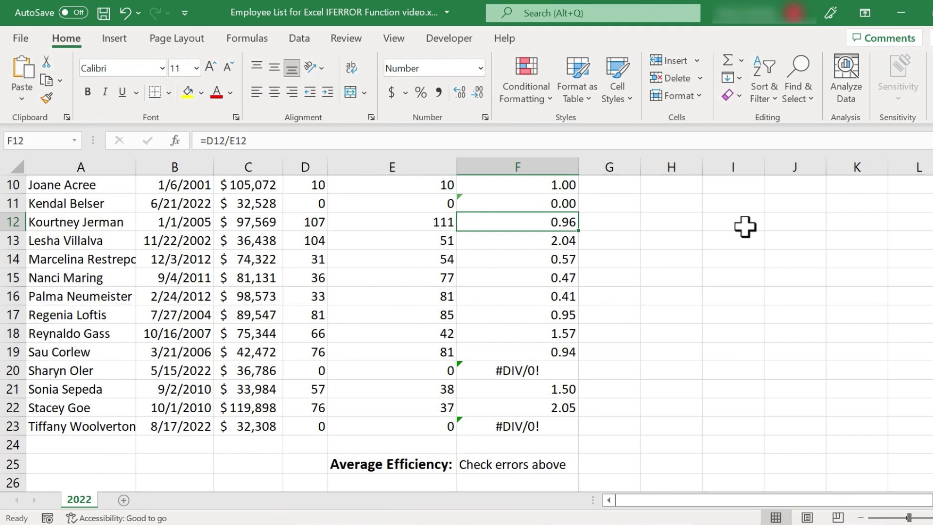
double_click(554, 203)
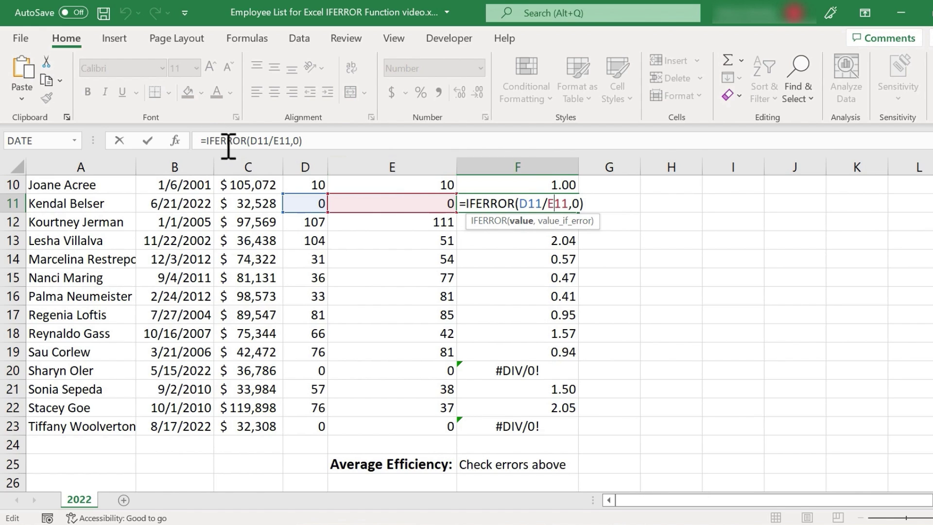
left_click(512, 464)
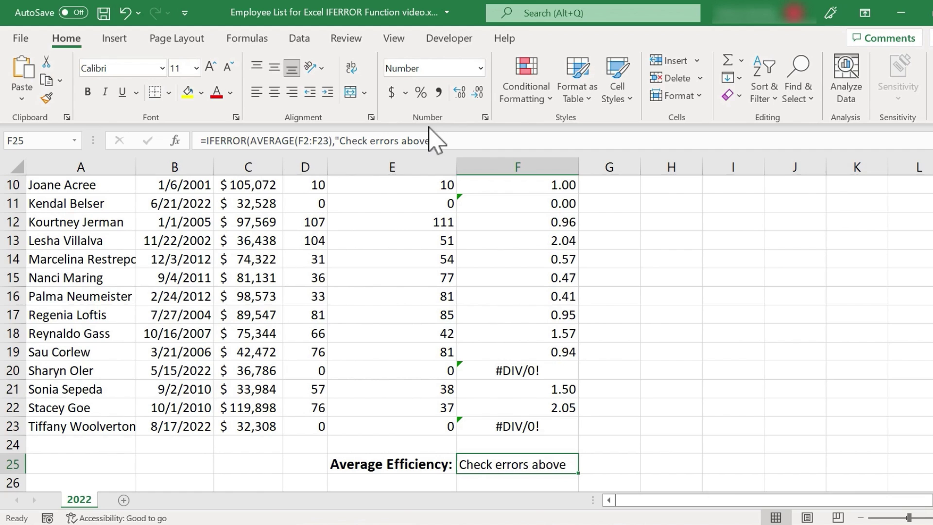
Bring up the Super Thanks dialog on the Excel for Web video, offering $2.00, $5.00, $10.00 and $50.00 tips
left_click(766, 237)
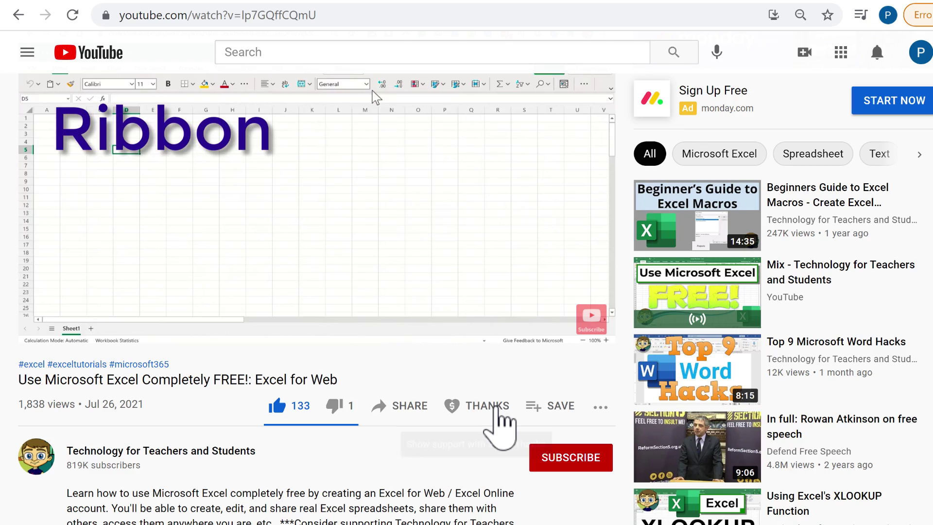
left_click(495, 408)
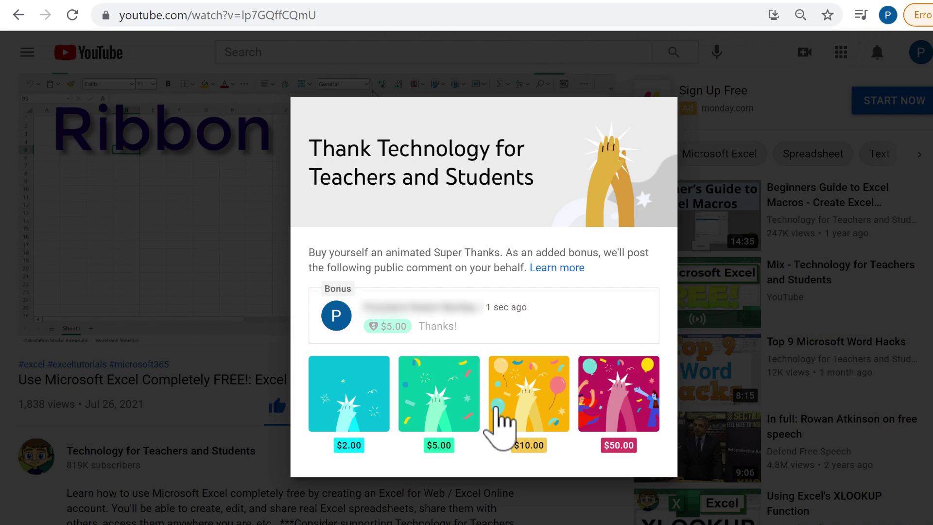